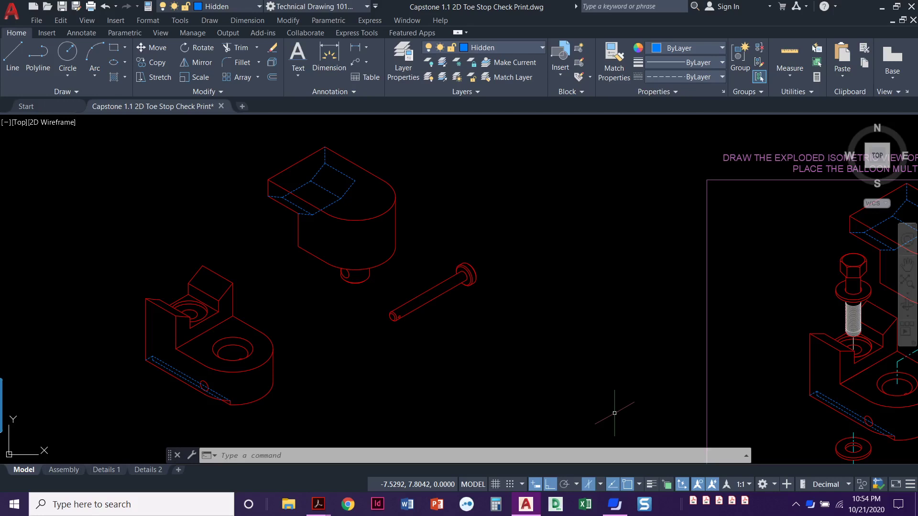
- Pan from the reference assembly to the unfinished parts; start, then cancel, a Hex Hd Screw insert
{"action": "middle_click_drag", "start_coordinate": [621, 388], "coordinate": [438, 337]}
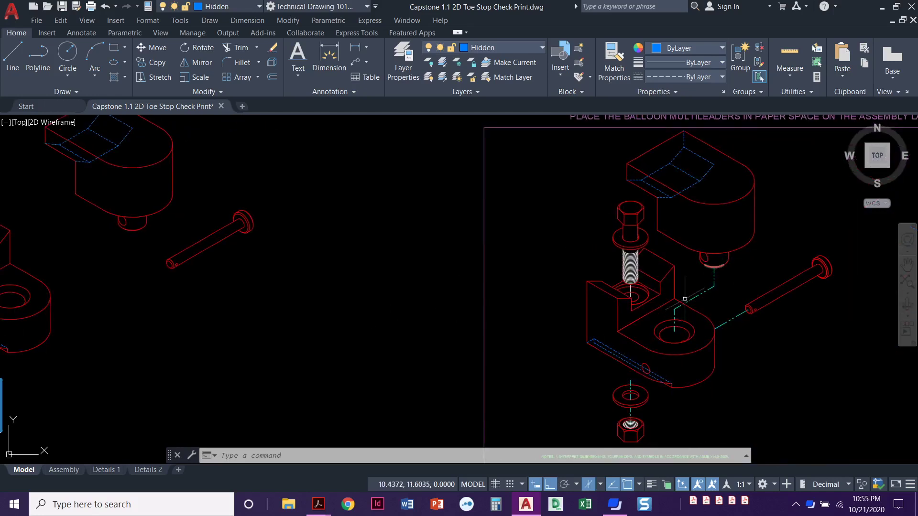
{"action": "middle_click_drag", "start_coordinate": [332, 328], "coordinate": [344, 329]}
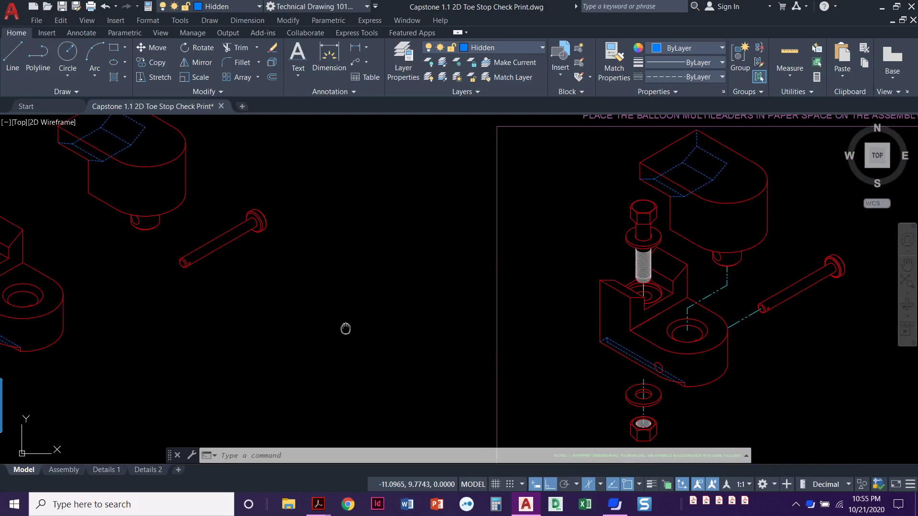
{"action": "scroll", "coordinate": [712, 297], "scroll_direction": "up", "scroll_amount": 2}
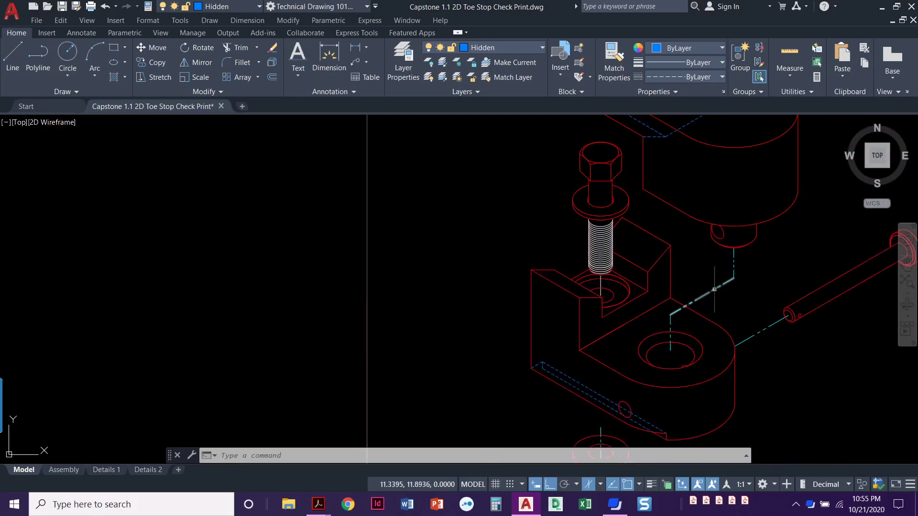
{"action": "scroll", "coordinate": [268, 297], "scroll_direction": "down", "scroll_amount": 3}
{"action": "scroll", "coordinate": [361, 304], "scroll_direction": "up", "scroll_amount": 2}
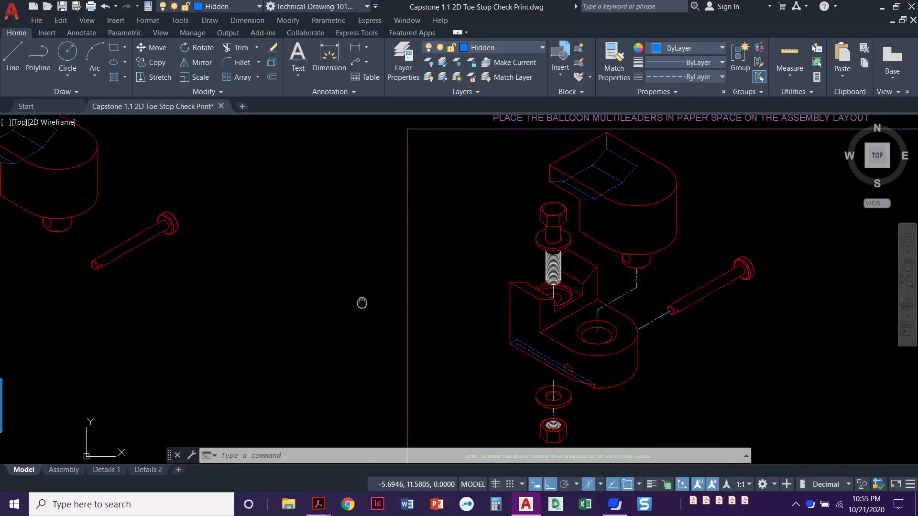
{"action": "middle_click_drag", "start_coordinate": [361, 303], "coordinate": [549, 289]}
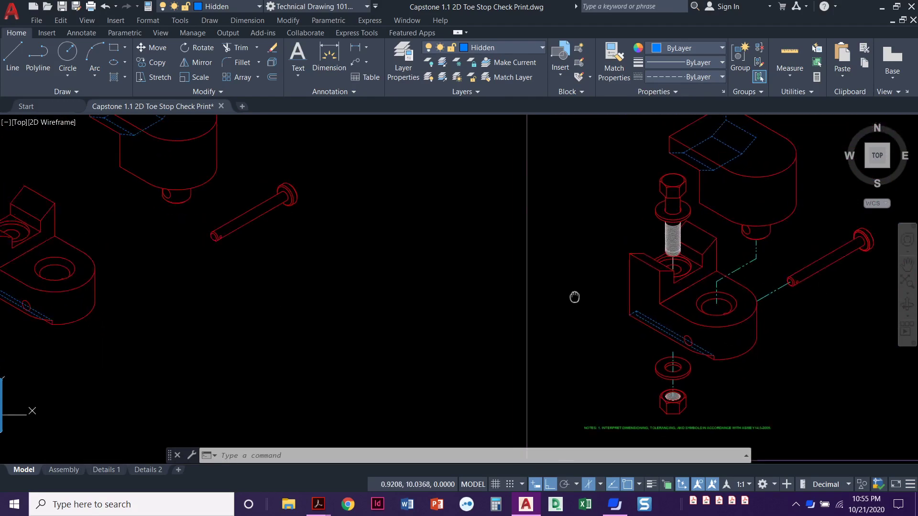
{"action": "middle_click_drag", "start_coordinate": [576, 296], "coordinate": [721, 358]}
{"action": "middle_click_drag", "start_coordinate": [514, 317], "coordinate": [564, 326]}
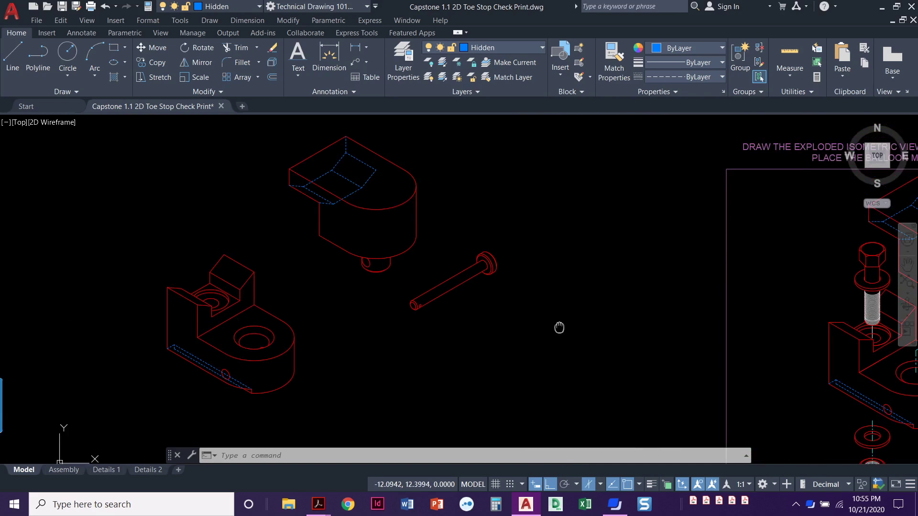
{"action": "left_click", "coordinate": [46, 32]}
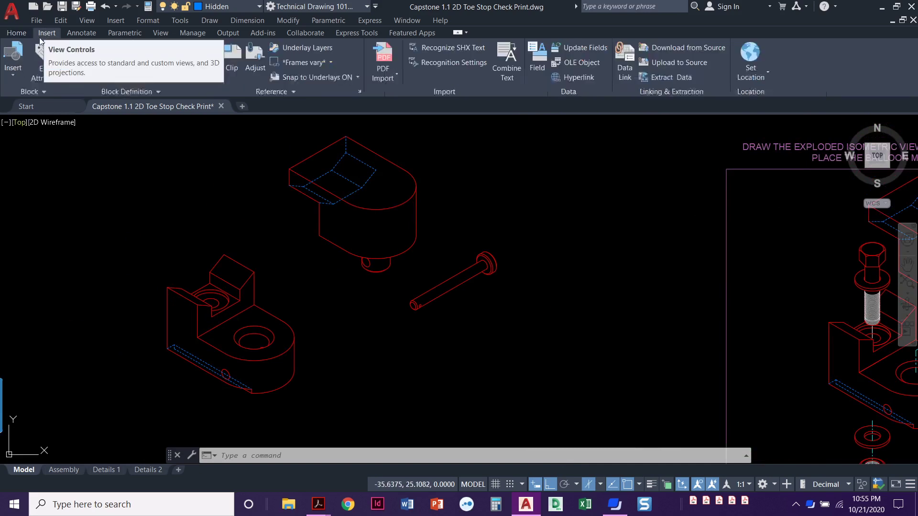
{"action": "left_click", "coordinate": [14, 70]}
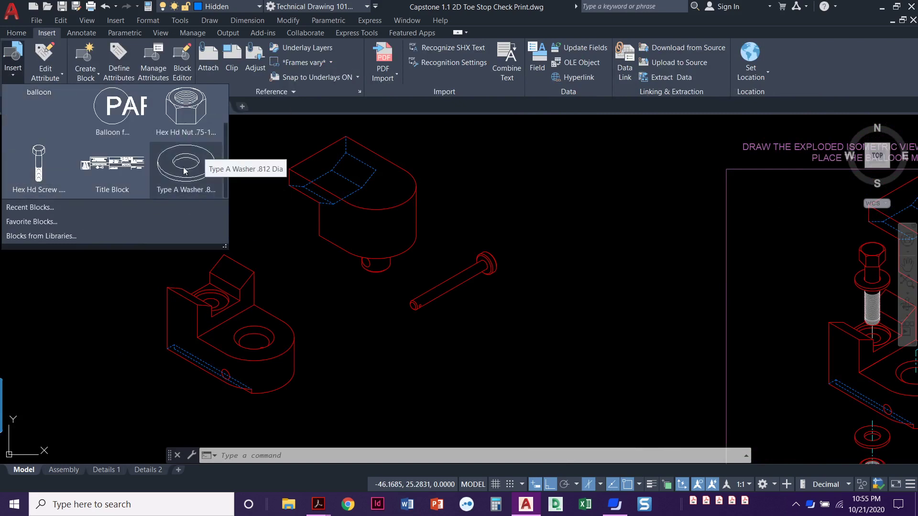
{"action": "left_click", "coordinate": [40, 165]}
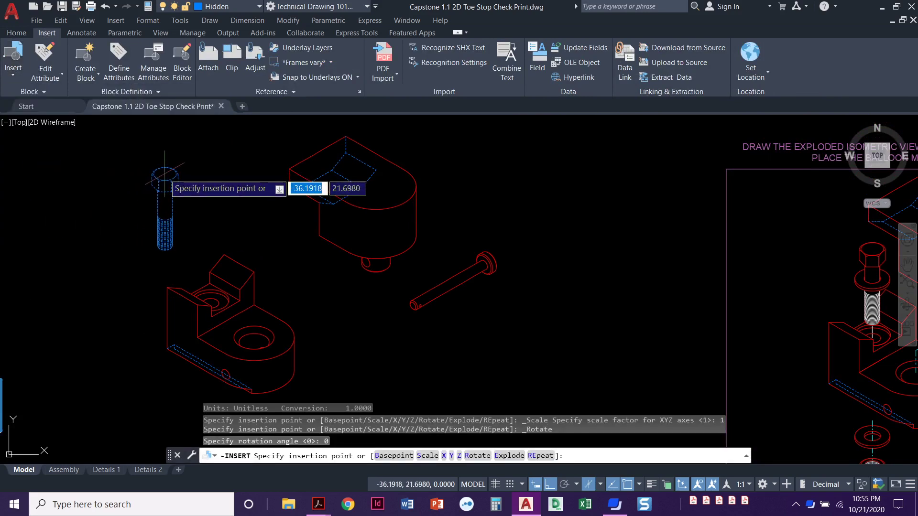
{"action": "key", "text": "Escape"}
{"action": "key", "text": "Escape"}
{"action": "key", "text": "Escape"}
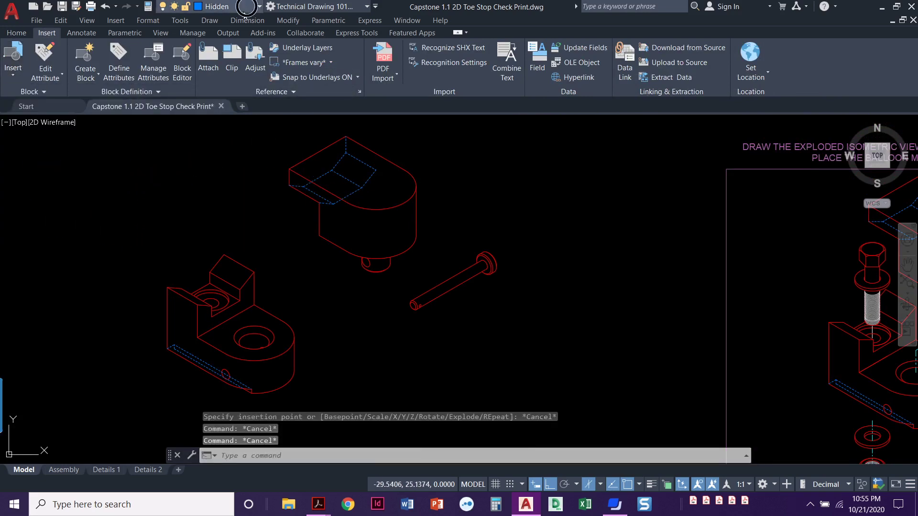
- Make Isometric the current layer and insert the Hex Hd Screw block above the base part
{"action": "left_click", "coordinate": [246, 7]}
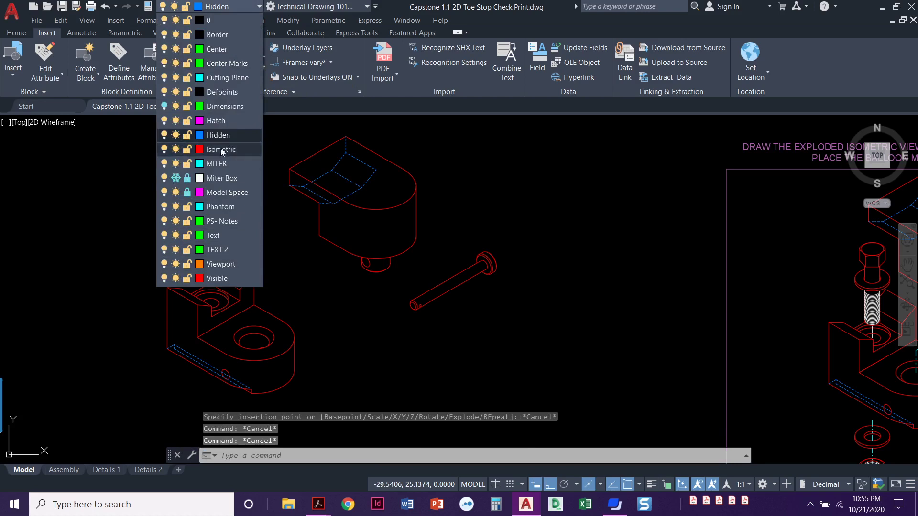
{"action": "left_click", "coordinate": [220, 148]}
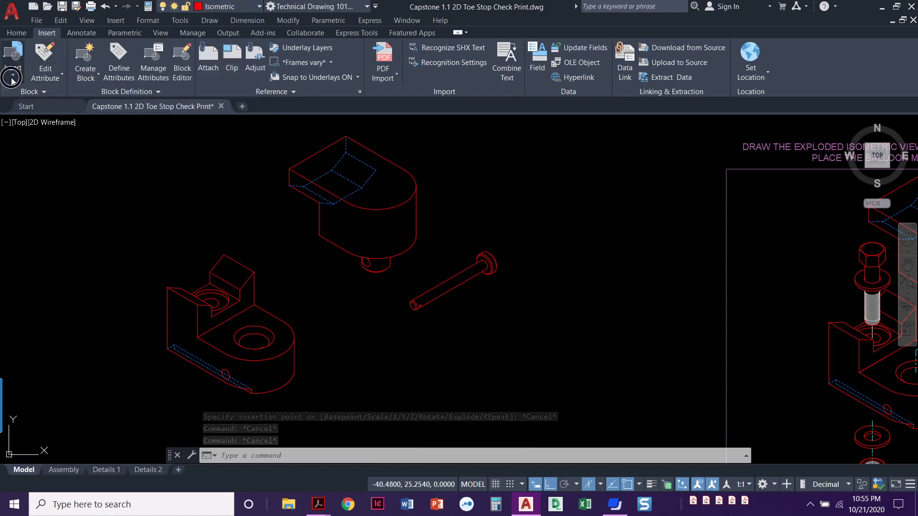
{"action": "left_click", "coordinate": [13, 62]}
{"action": "left_click", "coordinate": [37, 162]}
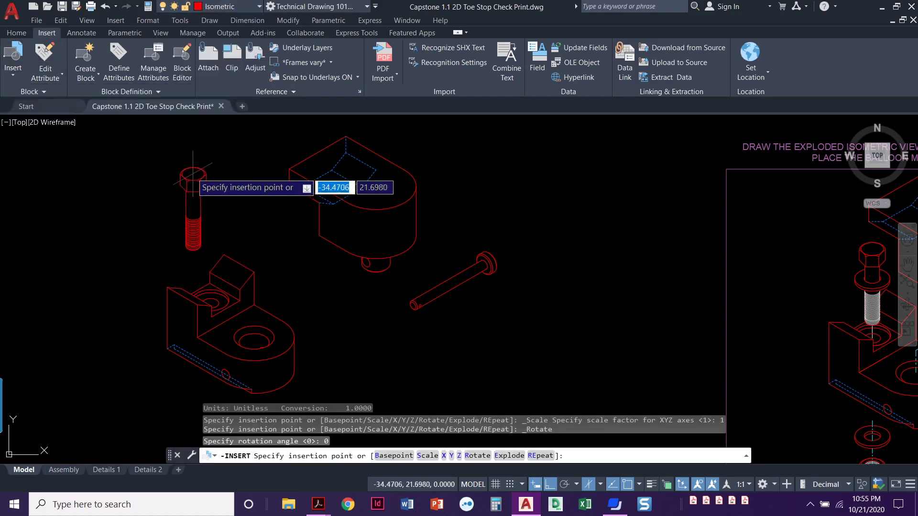
{"action": "left_click", "coordinate": [187, 168]}
{"action": "left_click", "coordinate": [44, 92]}
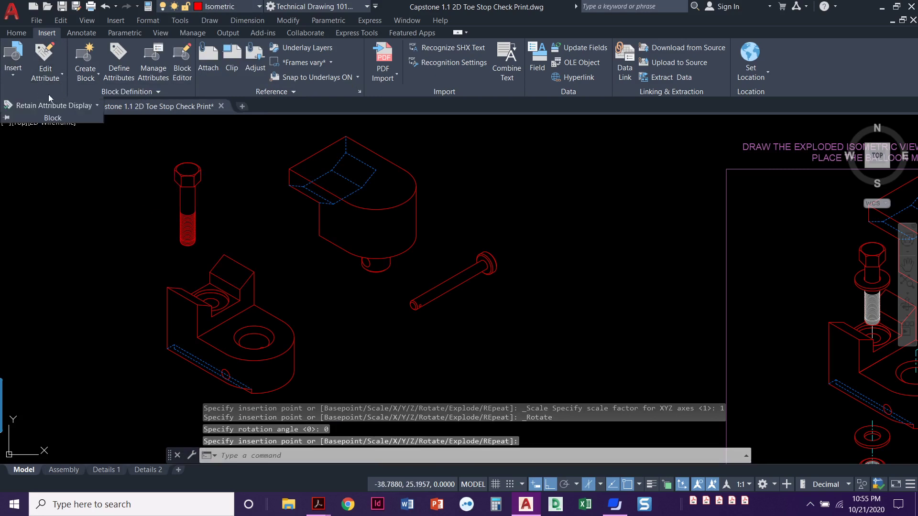
- Insert the Hex Hd Nut below the base part and Type A Washers between screw and base
{"action": "left_click", "coordinate": [13, 61]}
{"action": "left_click", "coordinate": [46, 154]}
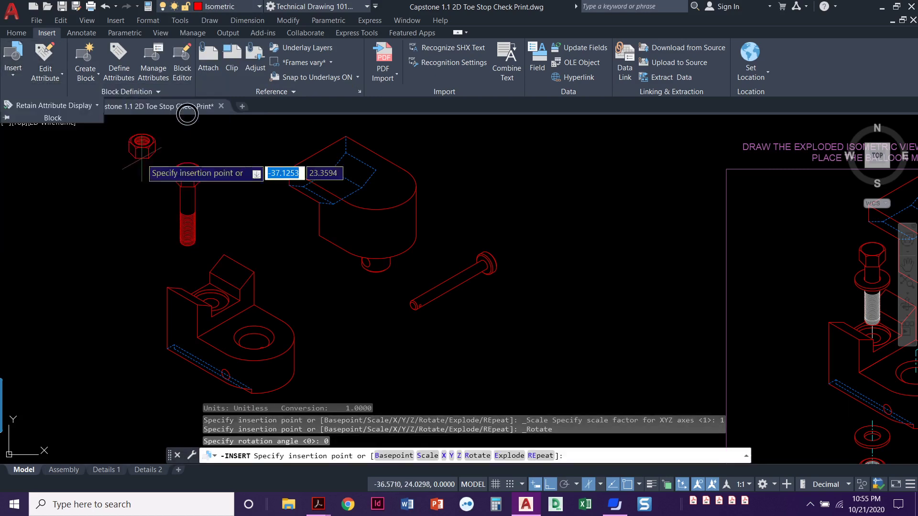
{"action": "middle_click_drag", "start_coordinate": [158, 315], "coordinate": [170, 247]}
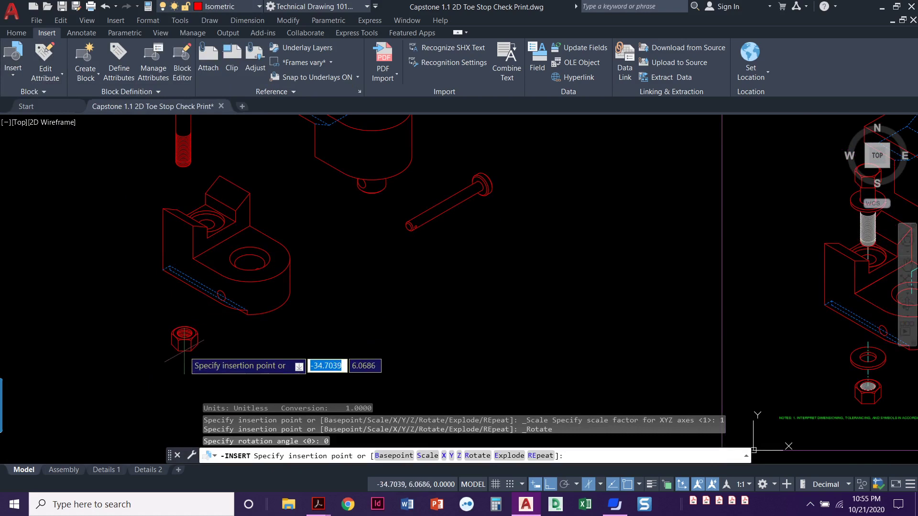
{"action": "left_click", "coordinate": [184, 344]}
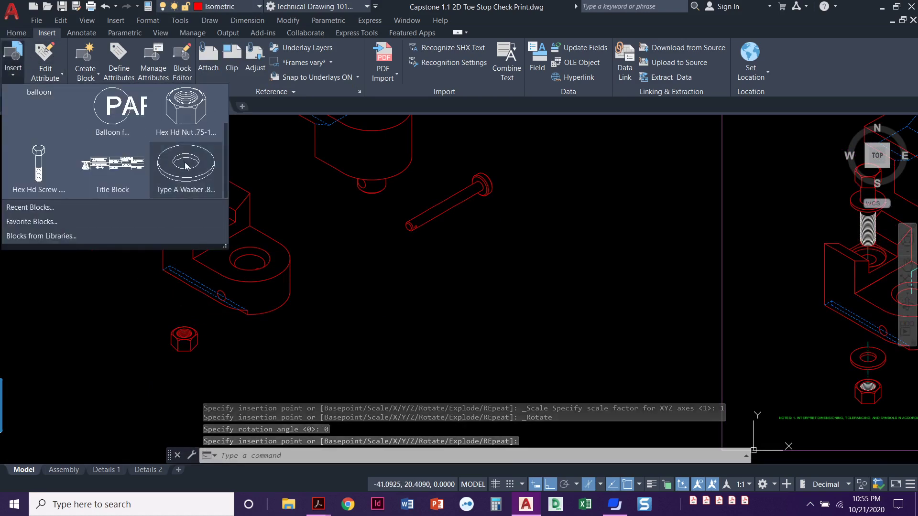
{"action": "left_click", "coordinate": [184, 166]}
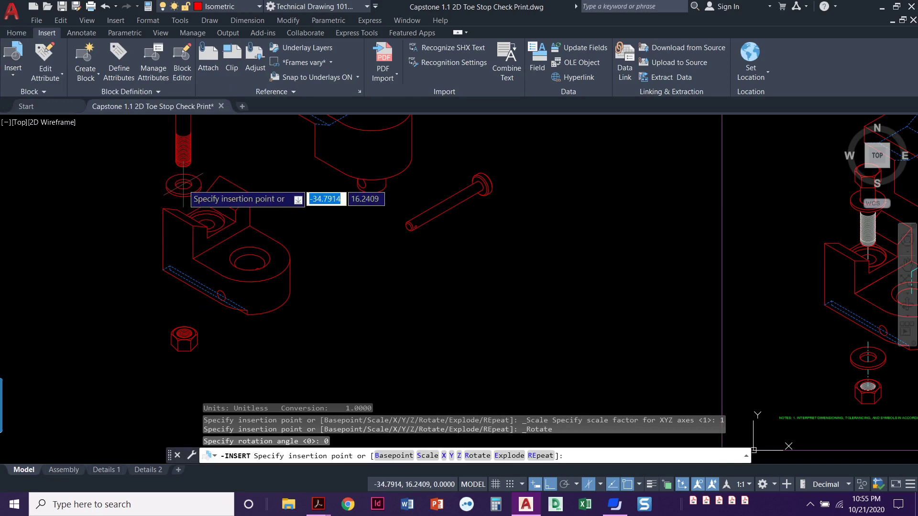
{"action": "left_click", "coordinate": [178, 190]}
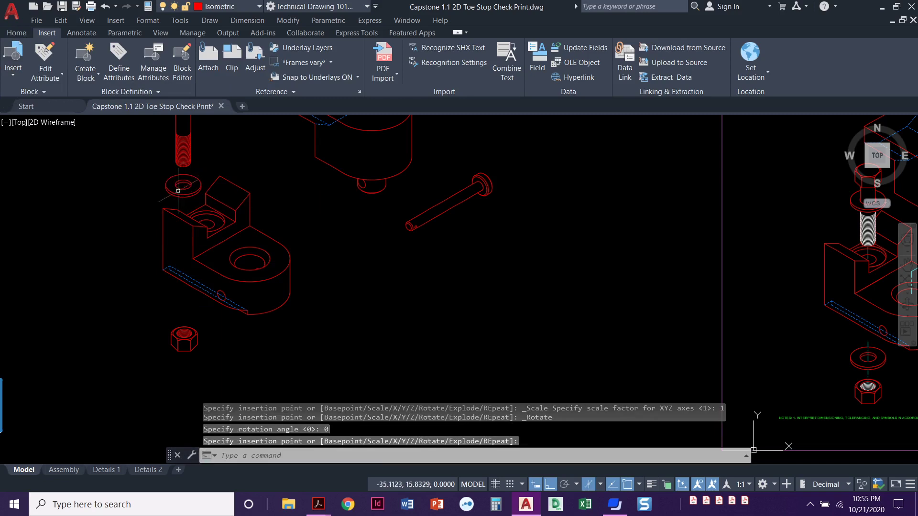
{"action": "left_click", "coordinate": [16, 74]}
{"action": "left_click", "coordinate": [185, 168]}
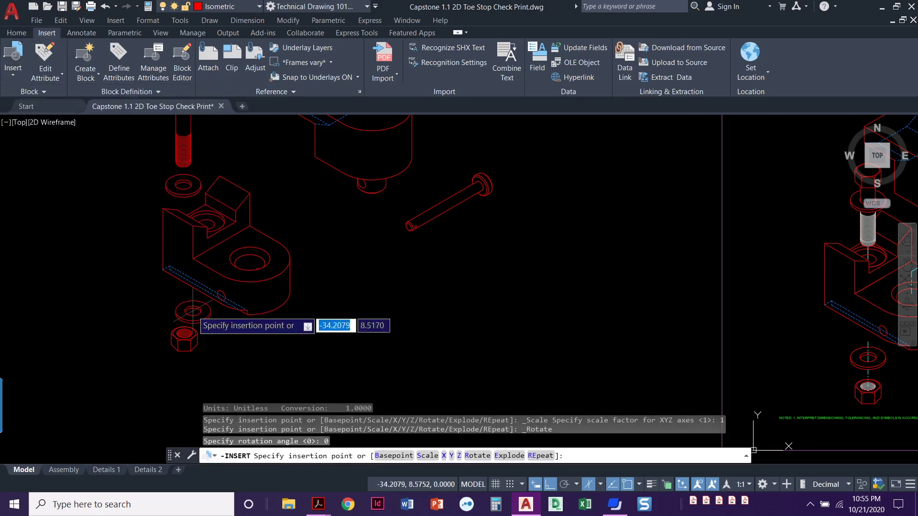
{"action": "key", "text": "Escape"}
{"action": "key", "text": "Escape"}
{"action": "scroll", "coordinate": [301, 280], "scroll_direction": "down", "scroll_amount": 3}
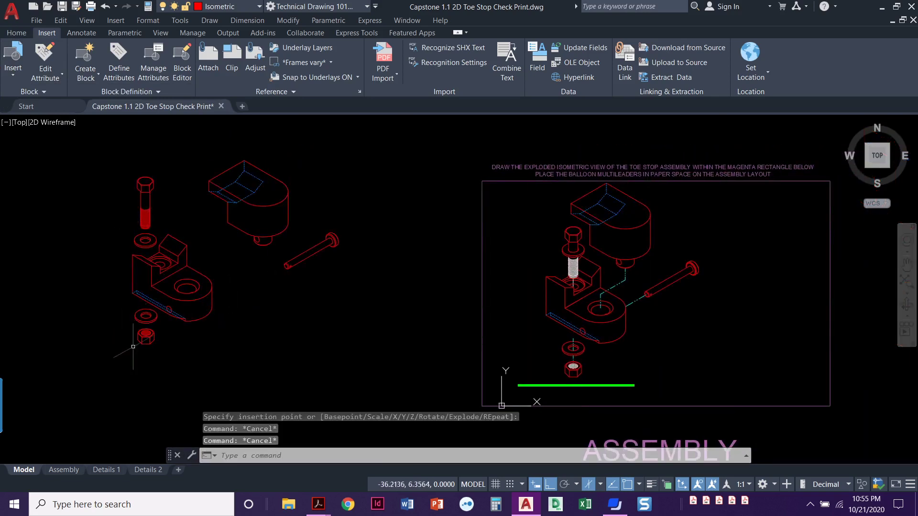
{"action": "scroll", "coordinate": [132, 346], "scroll_direction": "up", "scroll_amount": 2}
{"action": "scroll", "coordinate": [133, 369], "scroll_direction": "up", "scroll_amount": 2}
- Pan past the reference assembly, clear the selected center line, and center the left exploded drawing
{"action": "mouse_move", "coordinate": [287, 301]}
{"action": "middle_mouse_down"}
{"action": "mouse_move", "coordinate": [294, 296]}
{"action": "mouse_move", "coordinate": [291, 304]}
{"action": "middle_mouse_up"}
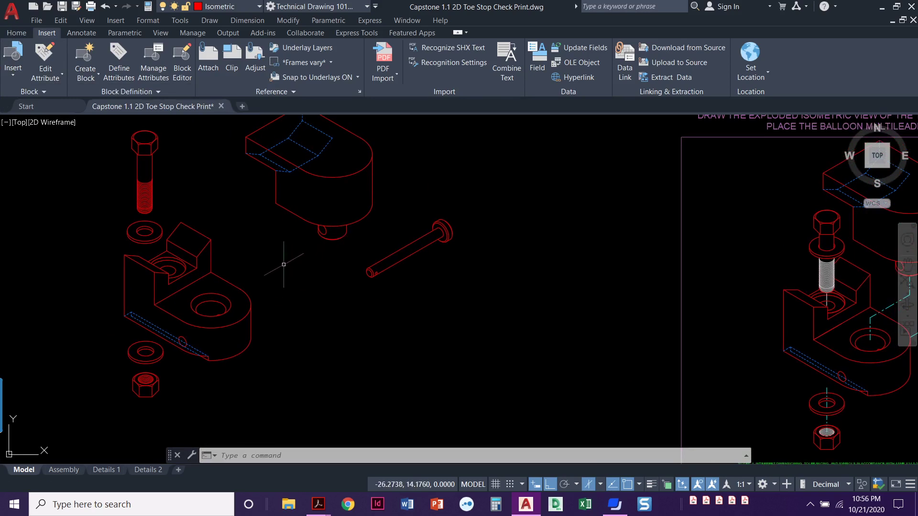
{"action": "middle_click_drag", "start_coordinate": [282, 241], "coordinate": [258, 234]}
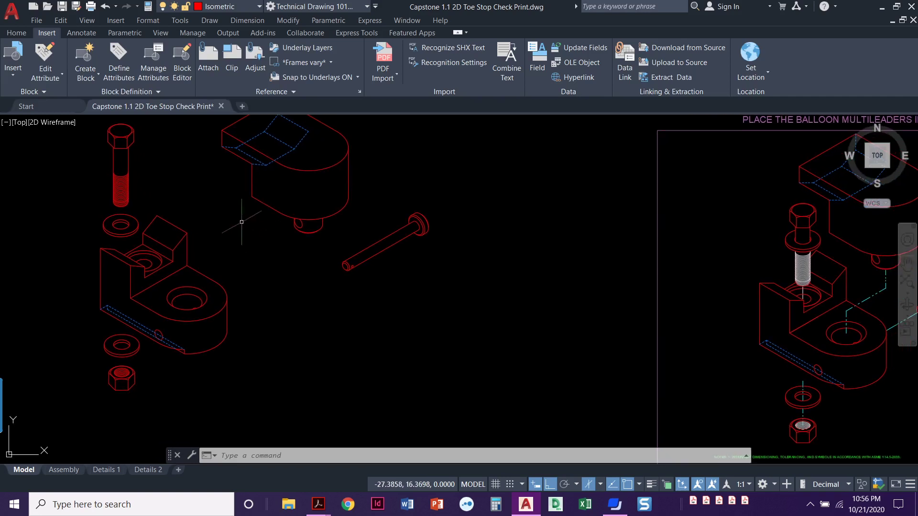
{"action": "middle_click_drag", "start_coordinate": [441, 256], "coordinate": [244, 251]}
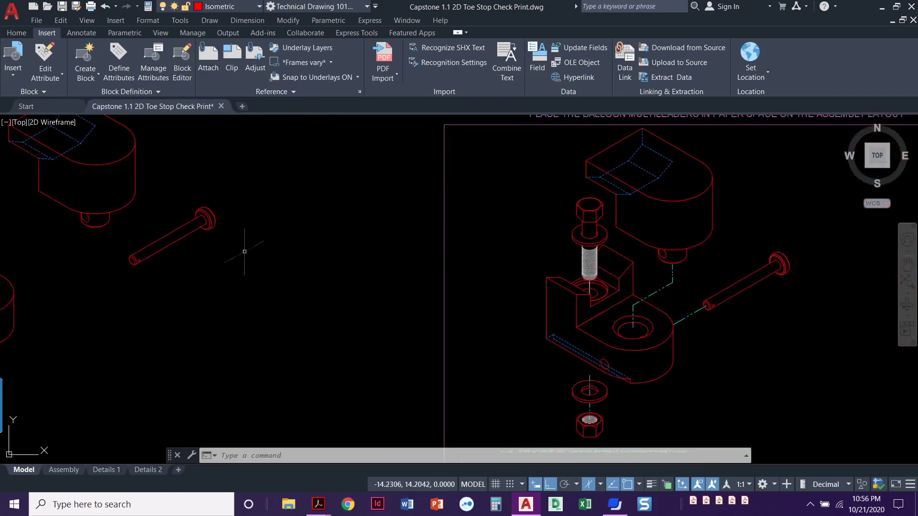
{"action": "scroll", "coordinate": [700, 294], "scroll_direction": "up", "scroll_amount": 3}
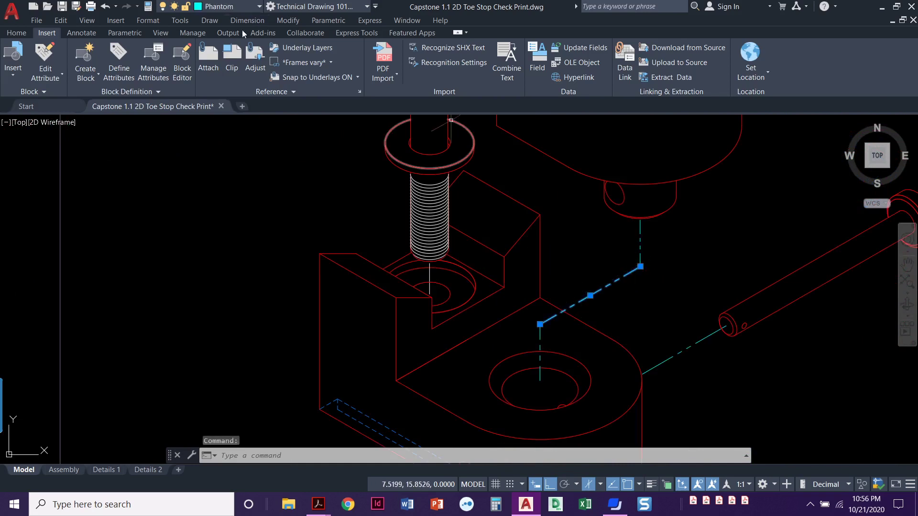
{"action": "key", "text": "Escape"}
{"action": "key", "text": "Escape"}
{"action": "scroll", "coordinate": [187, 169], "scroll_direction": "down", "scroll_amount": 2}
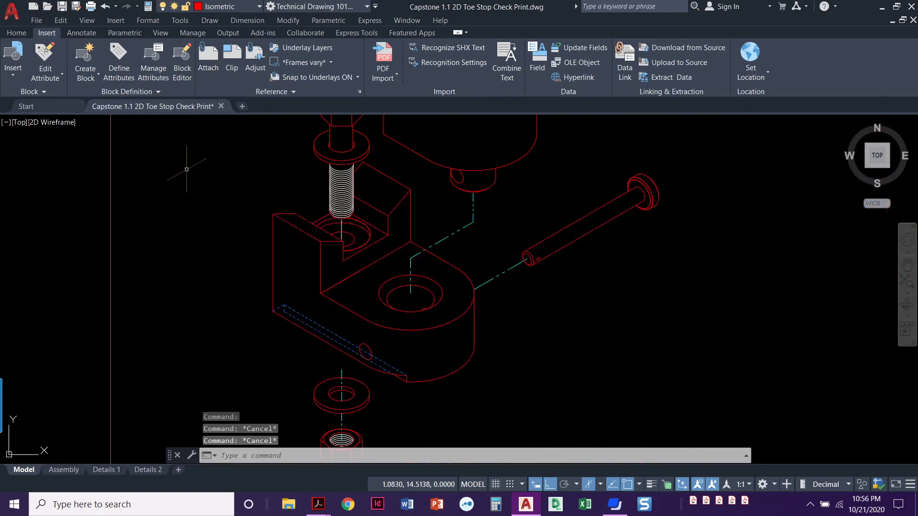
{"action": "scroll", "coordinate": [442, 220], "scroll_direction": "up", "scroll_amount": 3}
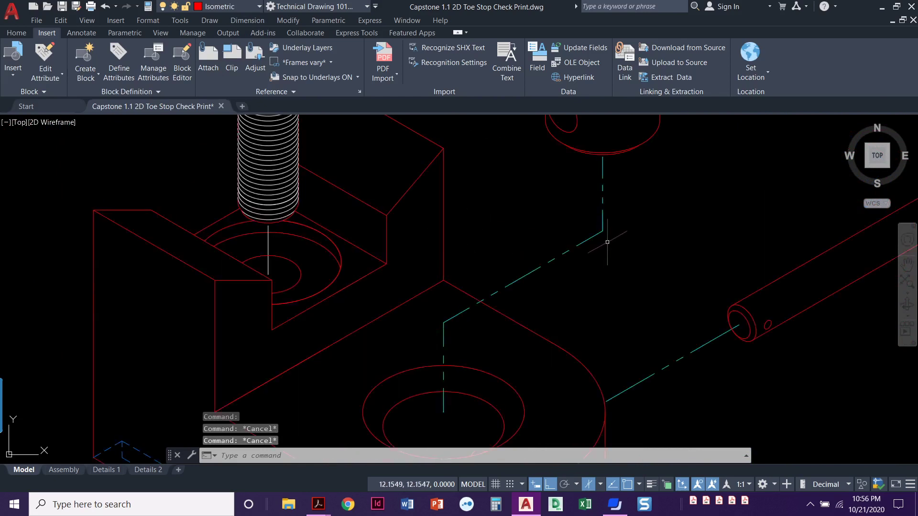
{"action": "scroll", "coordinate": [452, 259], "scroll_direction": "down", "scroll_amount": 2}
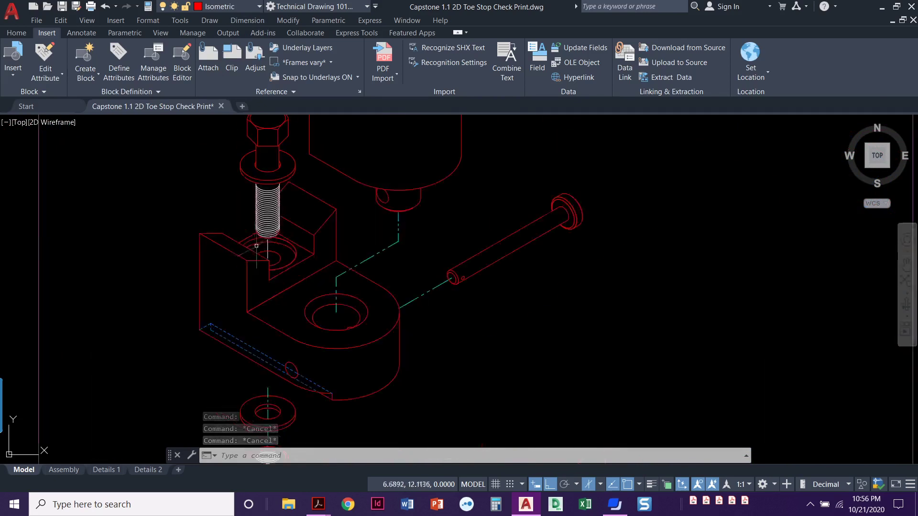
{"action": "scroll", "coordinate": [174, 222], "scroll_direction": "down", "scroll_amount": 2}
{"action": "middle_click_drag", "start_coordinate": [107, 198], "coordinate": [379, 252]}
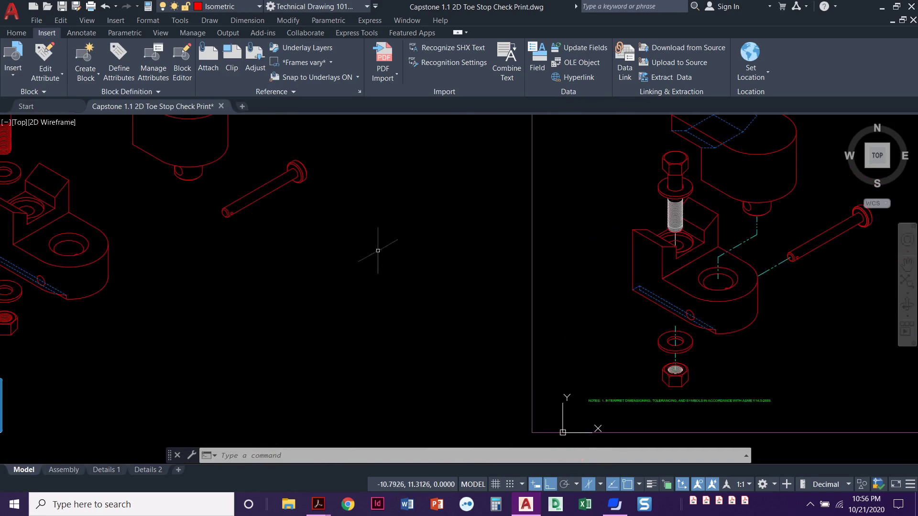
{"action": "middle_click_drag", "start_coordinate": [144, 201], "coordinate": [332, 258]}
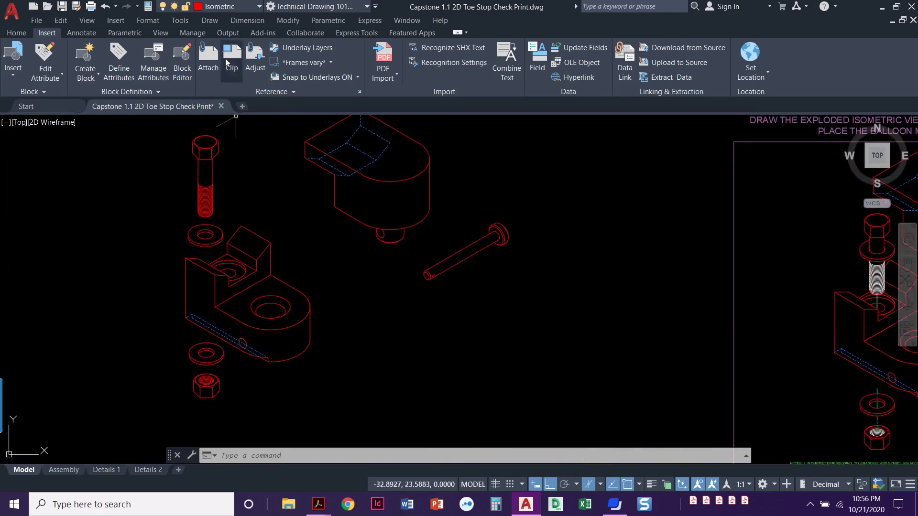
- Make Phantom the current layer and start the Line command from the Home tab
{"action": "left_click", "coordinate": [233, 6]}
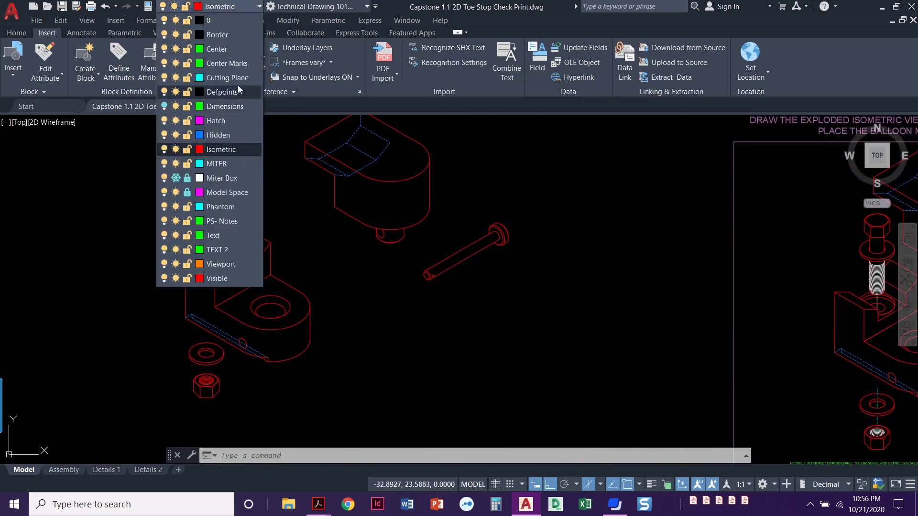
{"action": "left_click", "coordinate": [215, 207]}
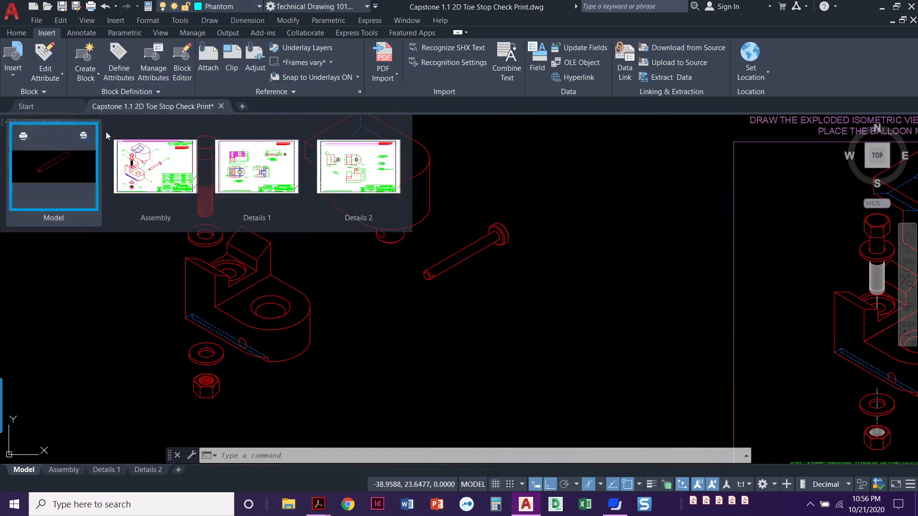
{"action": "left_click", "coordinate": [65, 164]}
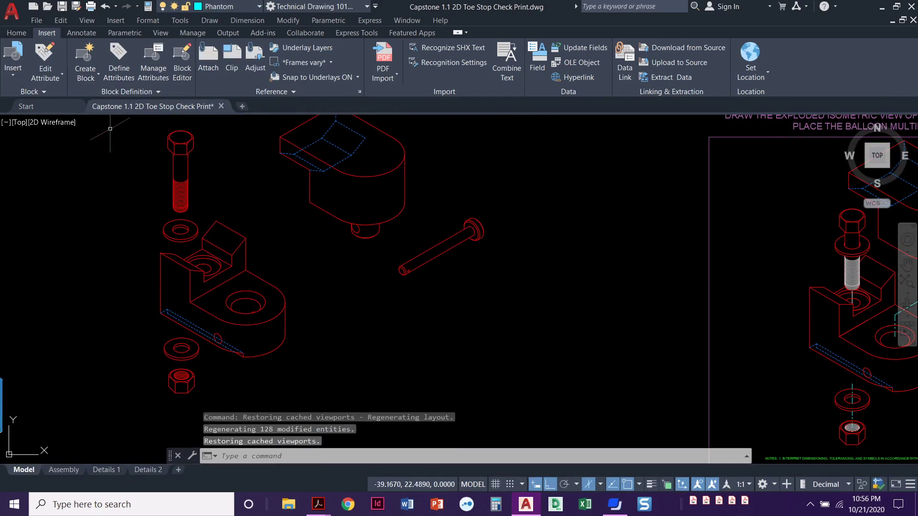
{"action": "left_click", "coordinate": [17, 33]}
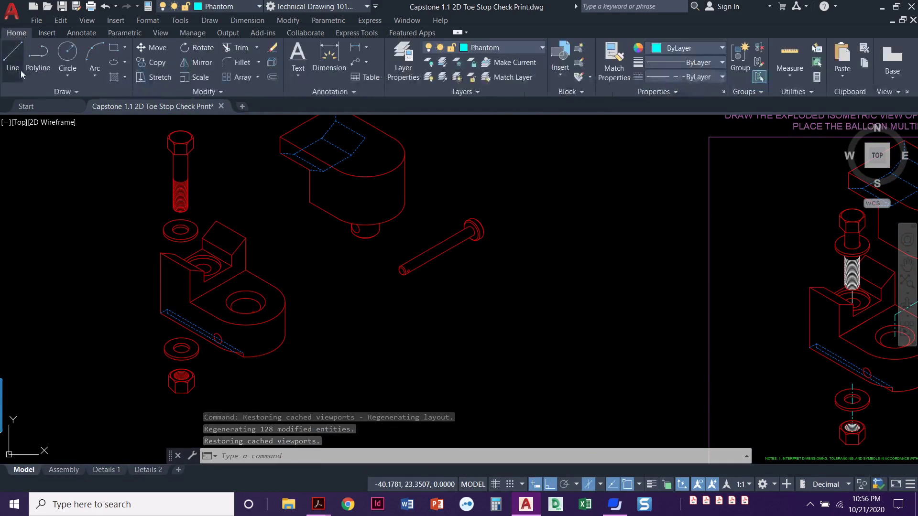
{"action": "left_click", "coordinate": [16, 58]}
{"action": "scroll", "coordinate": [228, 315], "scroll_direction": "up", "scroll_amount": 4}
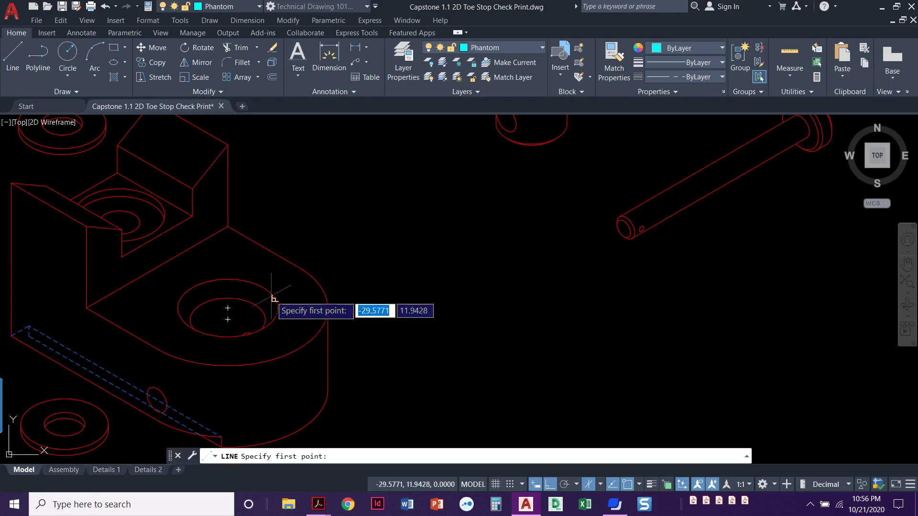
- Draw the phantom center line from the hole center: up at 90°, along 30°, then up at 90°
{"action": "left_click", "coordinate": [228, 297]}
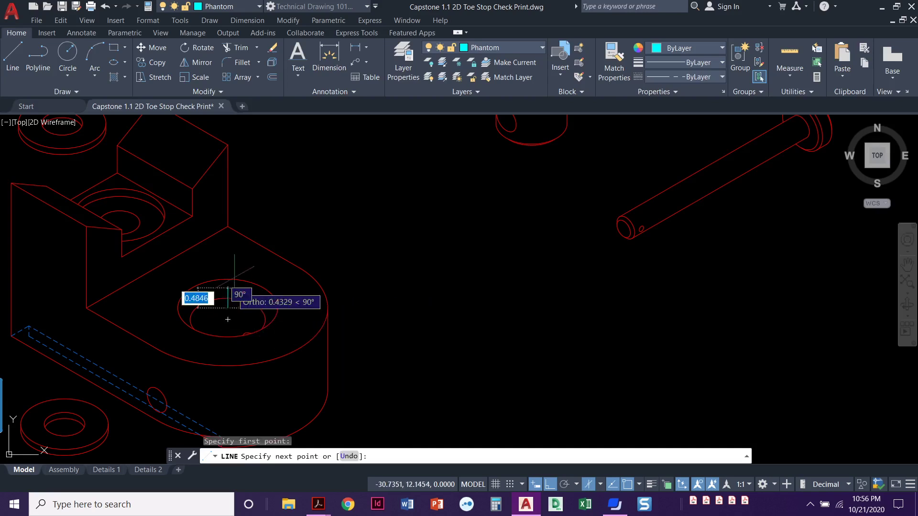
{"action": "scroll", "coordinate": [231, 244], "scroll_direction": "down", "scroll_amount": 2}
{"action": "scroll", "coordinate": [219, 246], "scroll_direction": "down", "scroll_amount": 2}
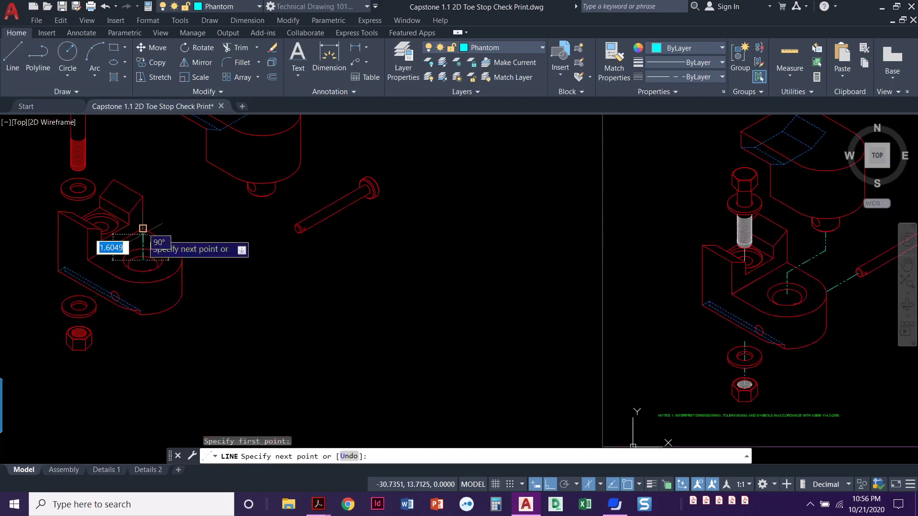
{"action": "scroll", "coordinate": [143, 228], "scroll_direction": "up", "scroll_amount": 2}
{"action": "scroll", "coordinate": [142, 251], "scroll_direction": "down", "scroll_amount": 2}
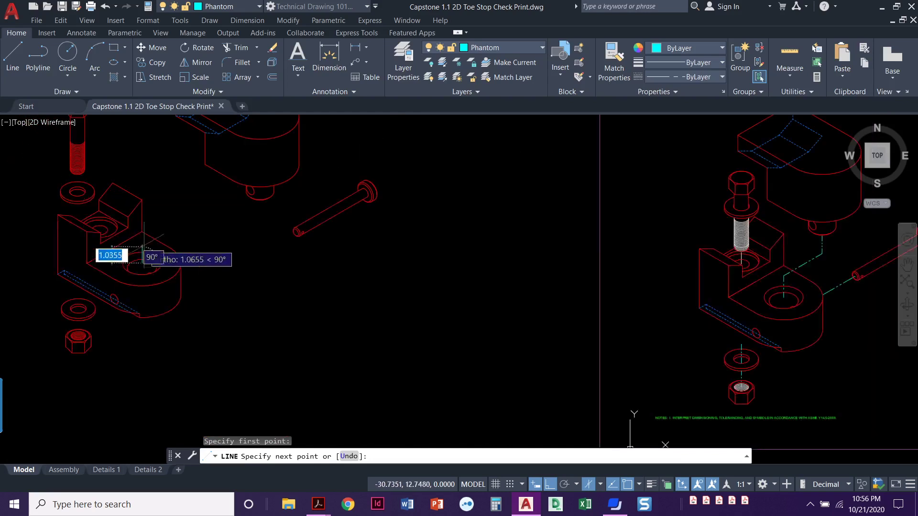
{"action": "scroll", "coordinate": [143, 252], "scroll_direction": "up", "scroll_amount": 1}
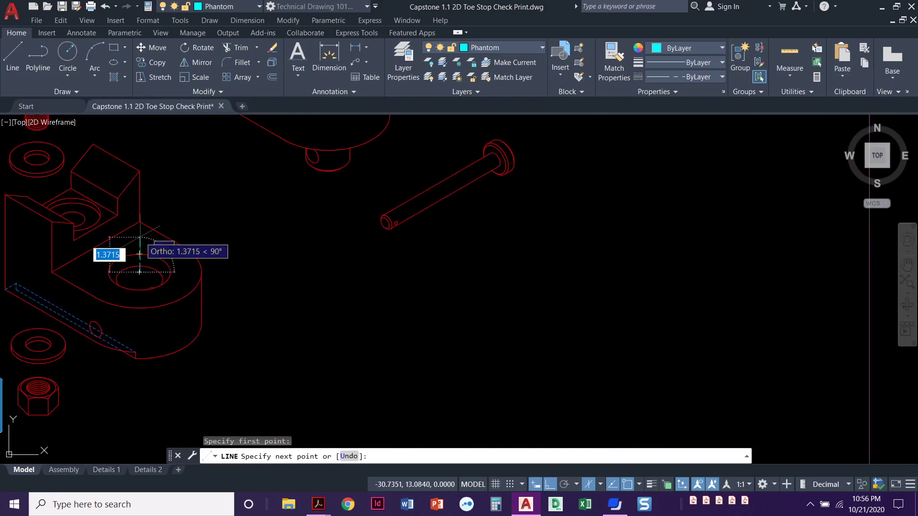
{"action": "left_click", "coordinate": [139, 237]}
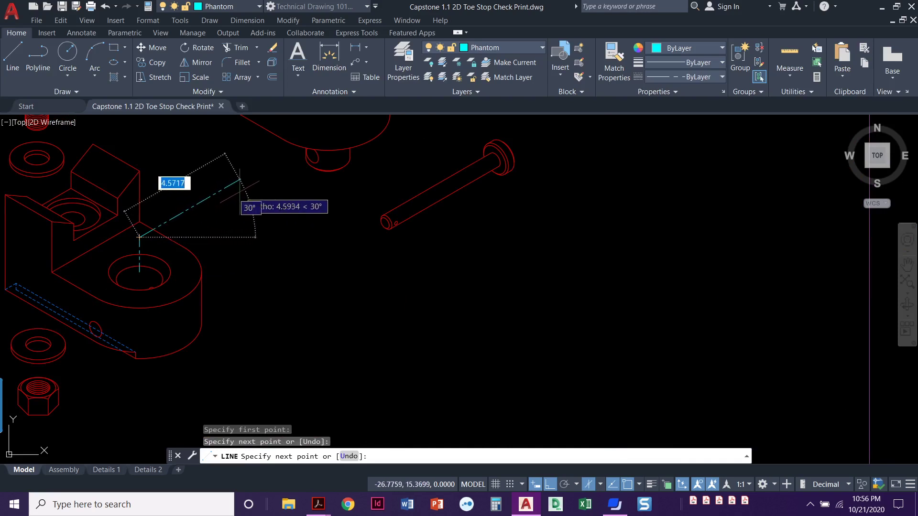
{"action": "scroll", "coordinate": [237, 195], "scroll_direction": "down", "scroll_amount": 2}
{"action": "middle_click_drag", "start_coordinate": [236, 214], "coordinate": [210, 242]}
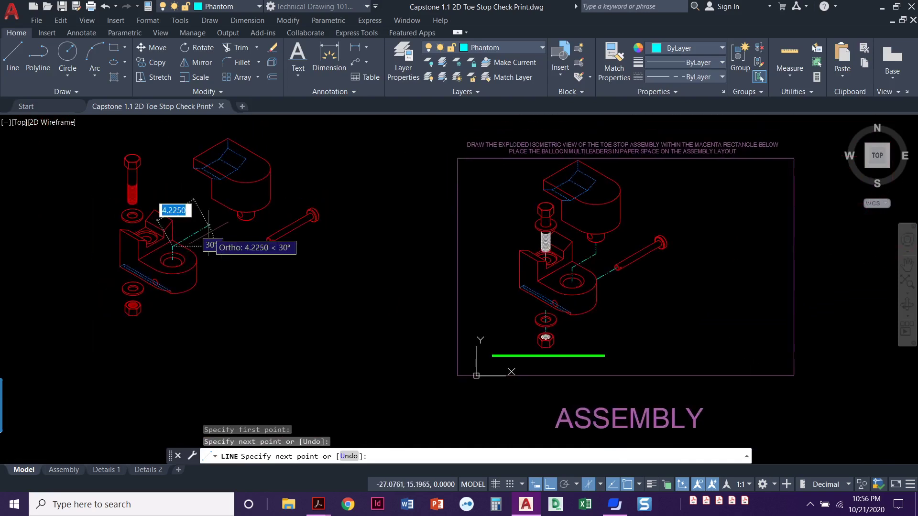
{"action": "left_click", "coordinate": [200, 228]}
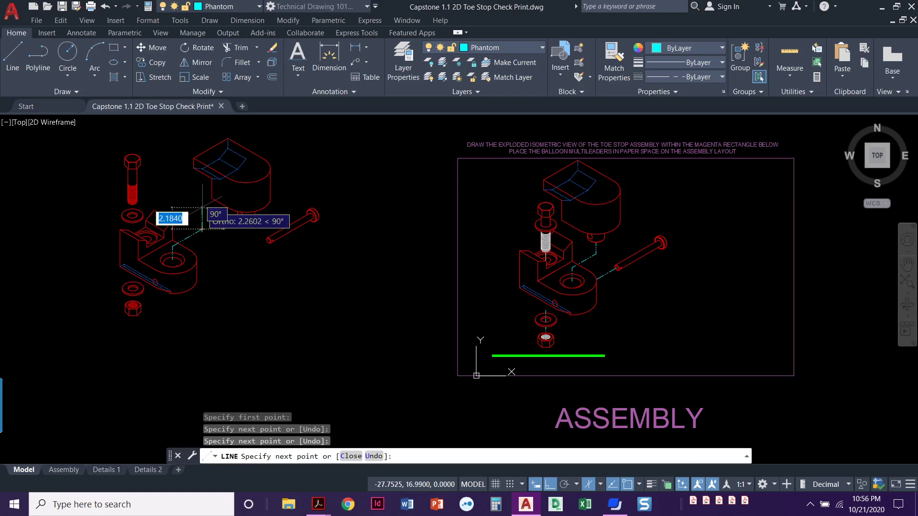
{"action": "left_click", "coordinate": [202, 210]}
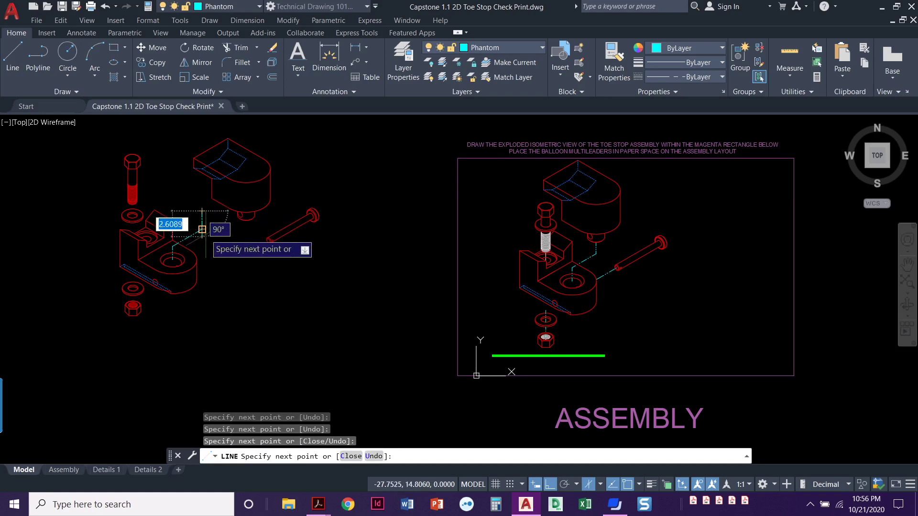
{"action": "key", "text": "Return"}
{"action": "key", "text": "Return"}
- End line drawing and check the Assembly layout sheet
{"action": "middle_click_drag", "start_coordinate": [136, 227], "coordinate": [209, 251]}
{"action": "key", "text": "Escape"}
{"action": "key", "text": "Escape"}
{"action": "key", "text": "Escape"}
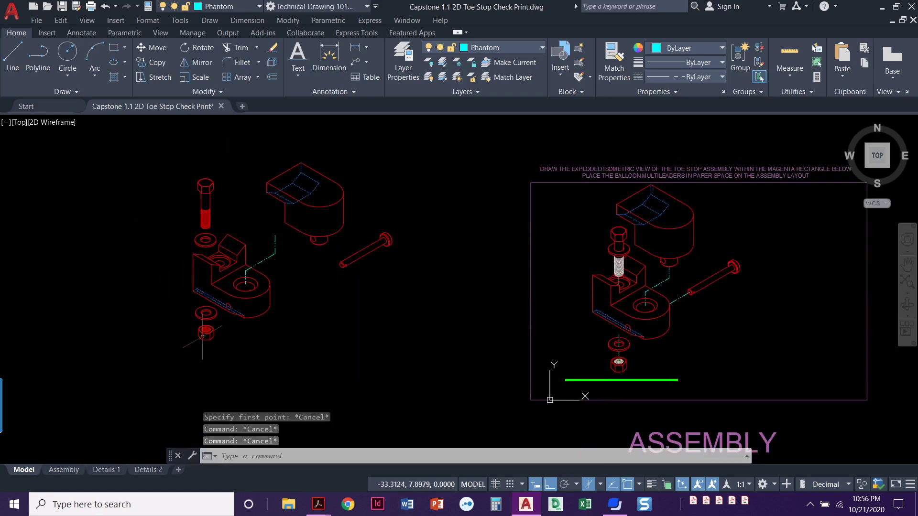
{"action": "left_click", "coordinate": [64, 469]}
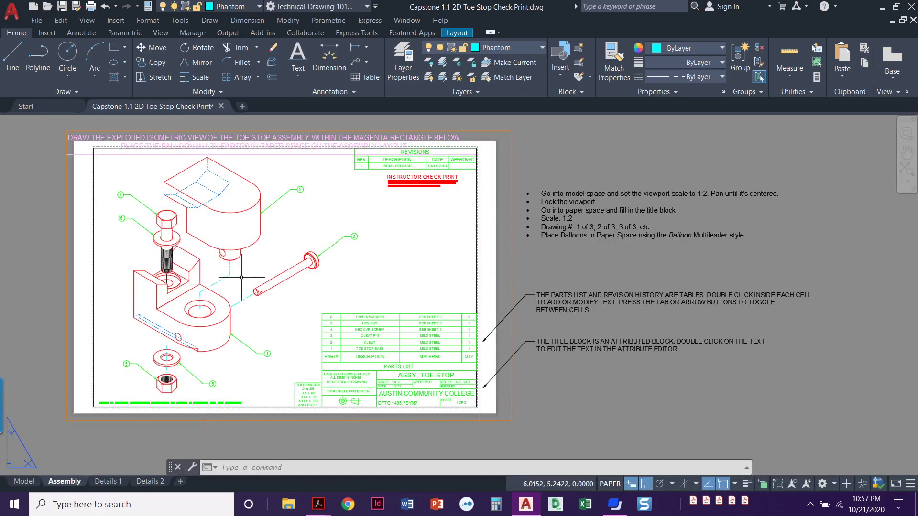
- Back in model space, move the upper block from its stem bottom onto the center line's top end
{"action": "left_click", "coordinate": [23, 482]}
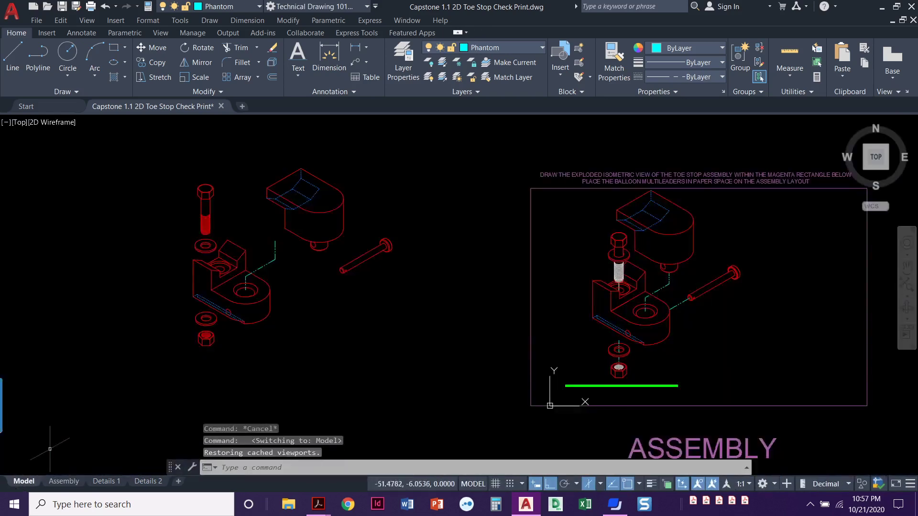
{"action": "scroll", "coordinate": [228, 305], "scroll_direction": "up", "scroll_amount": 1}
{"action": "scroll", "coordinate": [215, 280], "scroll_direction": "up", "scroll_amount": 1}
{"action": "scroll", "coordinate": [149, 224], "scroll_direction": "up", "scroll_amount": 1}
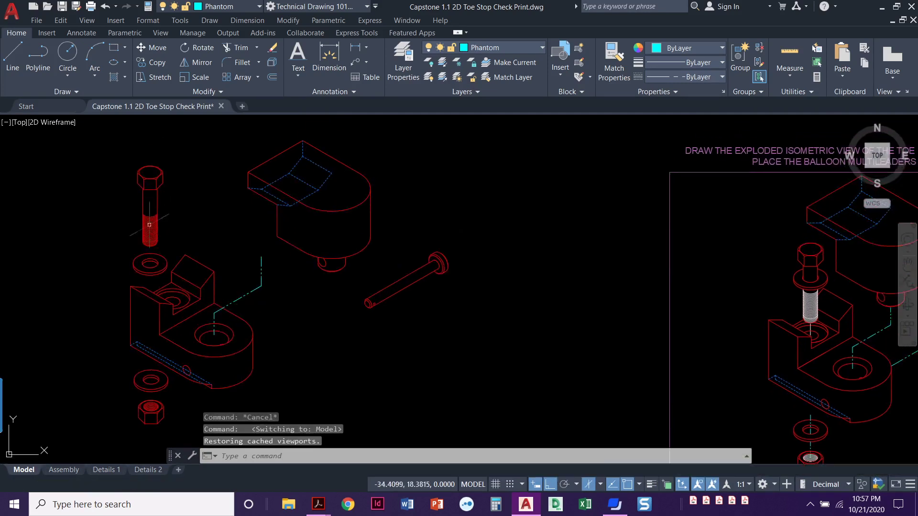
{"action": "left_click", "coordinate": [164, 50]}
{"action": "left_click", "coordinate": [396, 157]}
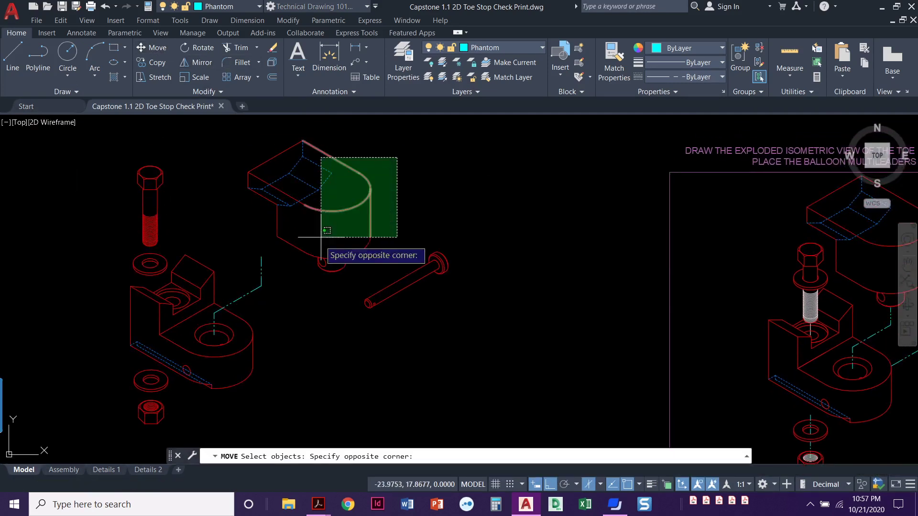
{"action": "left_click", "coordinate": [357, 215]}
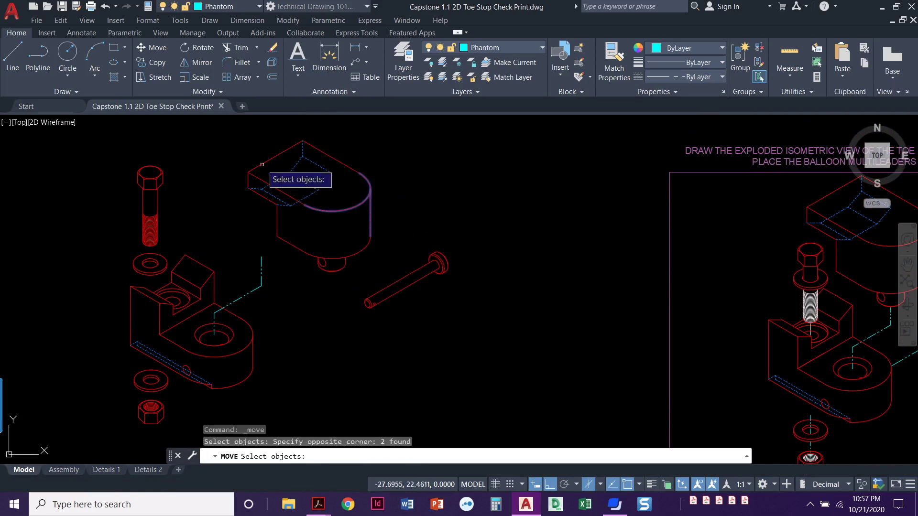
{"action": "left_click", "coordinate": [229, 137]}
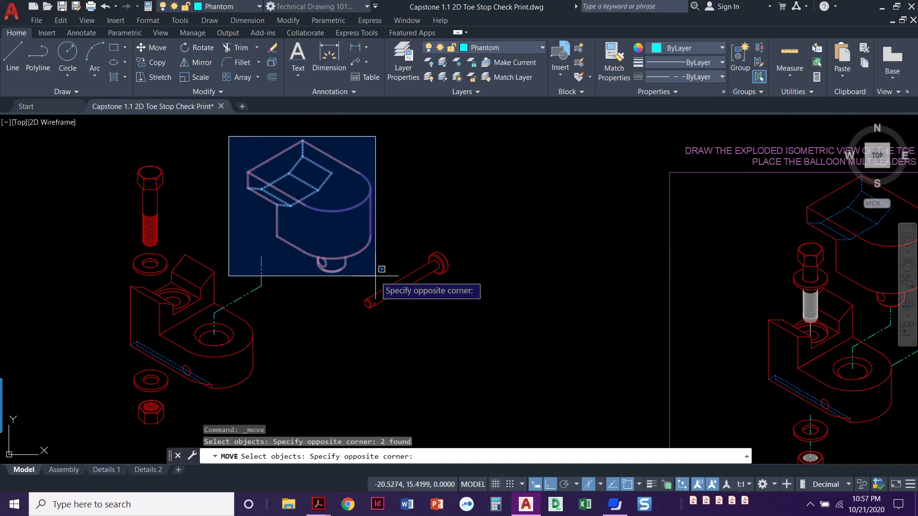
{"action": "left_click", "coordinate": [384, 271]}
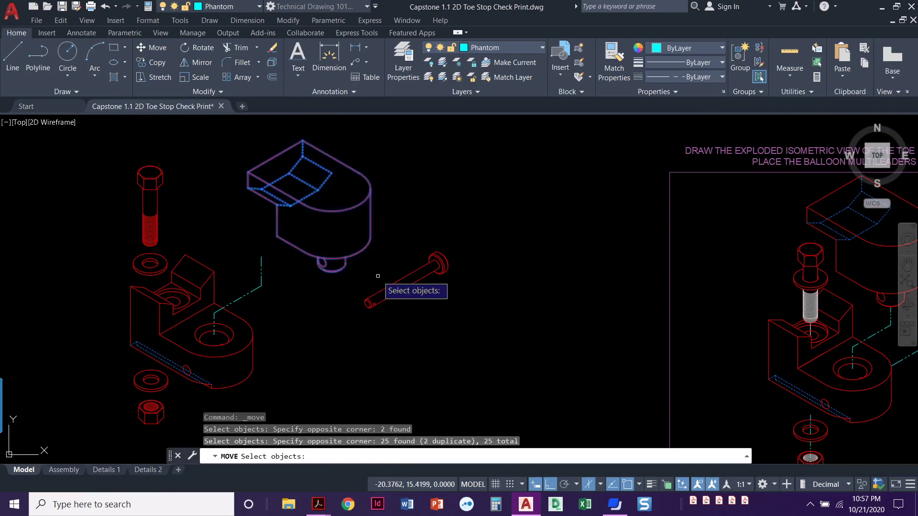
{"action": "key", "text": "Return"}
{"action": "scroll", "coordinate": [328, 262], "scroll_direction": "up", "scroll_amount": 4}
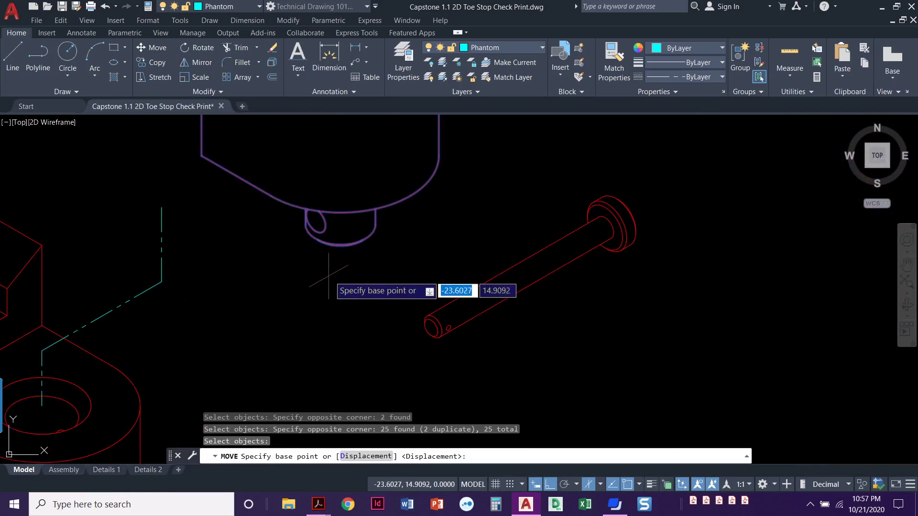
{"action": "left_click", "coordinate": [341, 244]}
{"action": "left_click", "coordinate": [164, 205]}
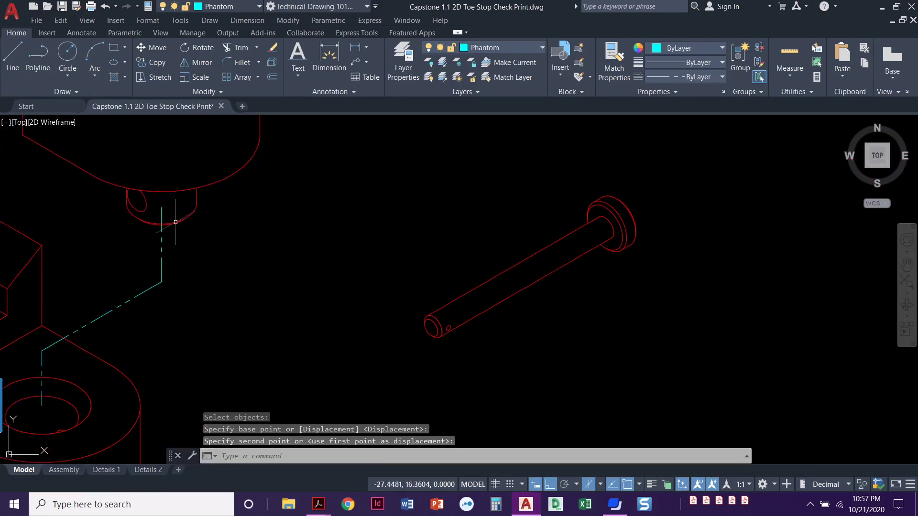
{"action": "scroll", "coordinate": [215, 261], "scroll_direction": "down", "scroll_amount": 2}
{"action": "scroll", "coordinate": [214, 261], "scroll_direction": "down", "scroll_amount": 2}
- Cancel a started Trim and pan the reference assembly into view
{"action": "key", "text": "Escape"}
{"action": "key", "text": "Escape"}
{"action": "key", "text": "Escape"}
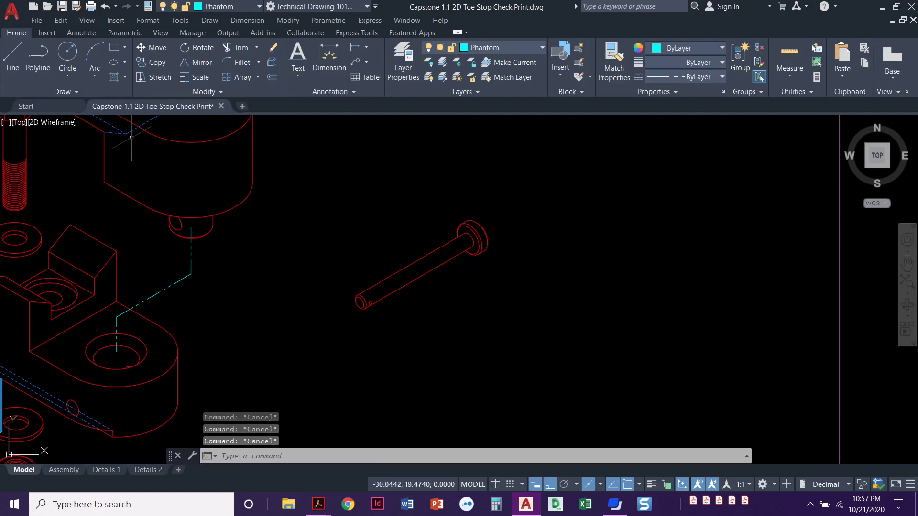
{"action": "left_click", "coordinate": [237, 48]}
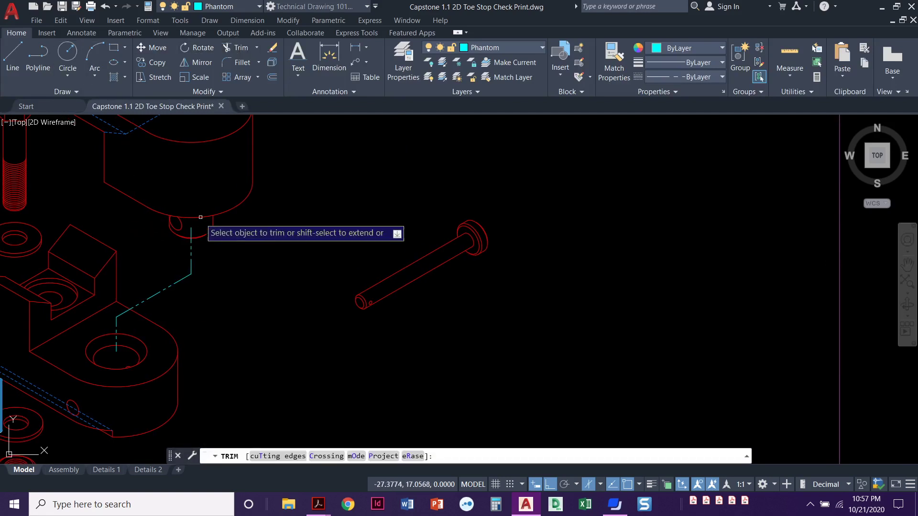
{"action": "key", "text": "Escape"}
{"action": "scroll", "coordinate": [220, 287], "scroll_direction": "down", "scroll_amount": 2}
{"action": "middle_click_drag", "start_coordinate": [221, 287], "coordinate": [245, 246]}
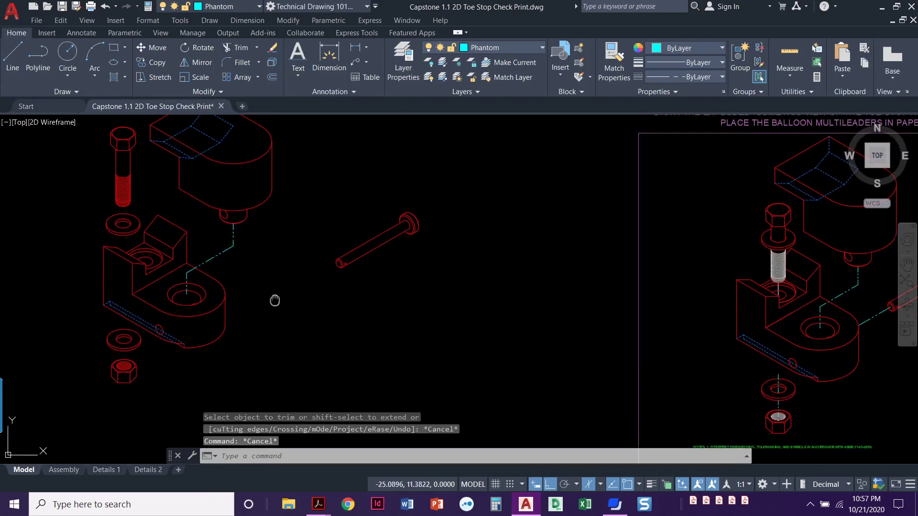
{"action": "middle_click_drag", "start_coordinate": [246, 295], "coordinate": [181, 292]}
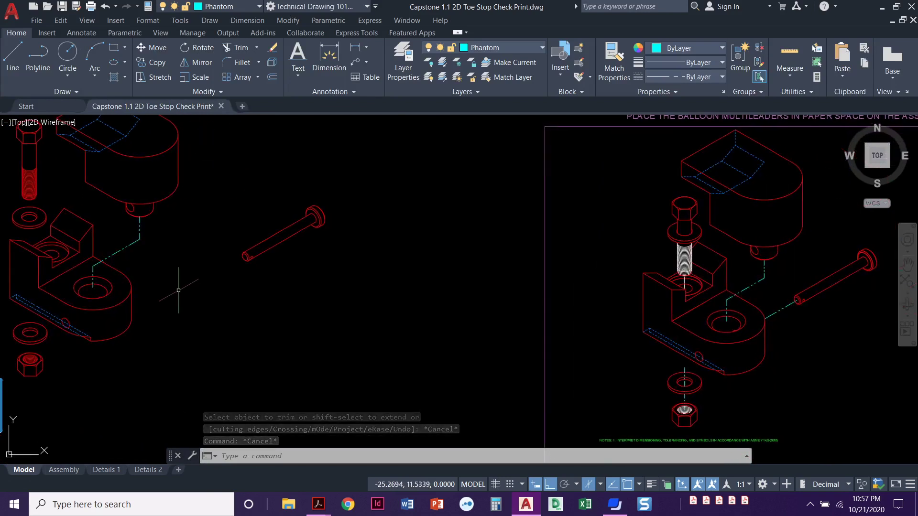
- Draw a 30° phantom center line from the base part's small side hole out toward the pin
{"action": "left_click", "coordinate": [10, 51]}
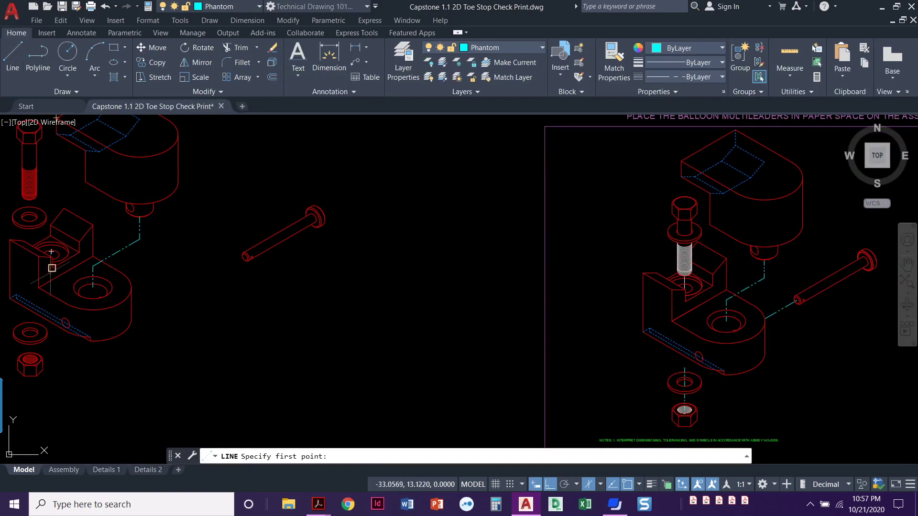
{"action": "scroll", "coordinate": [74, 324], "scroll_direction": "up", "scroll_amount": 3}
{"action": "scroll", "coordinate": [94, 348], "scroll_direction": "up", "scroll_amount": 2}
{"action": "left_click", "coordinate": [84, 354]}
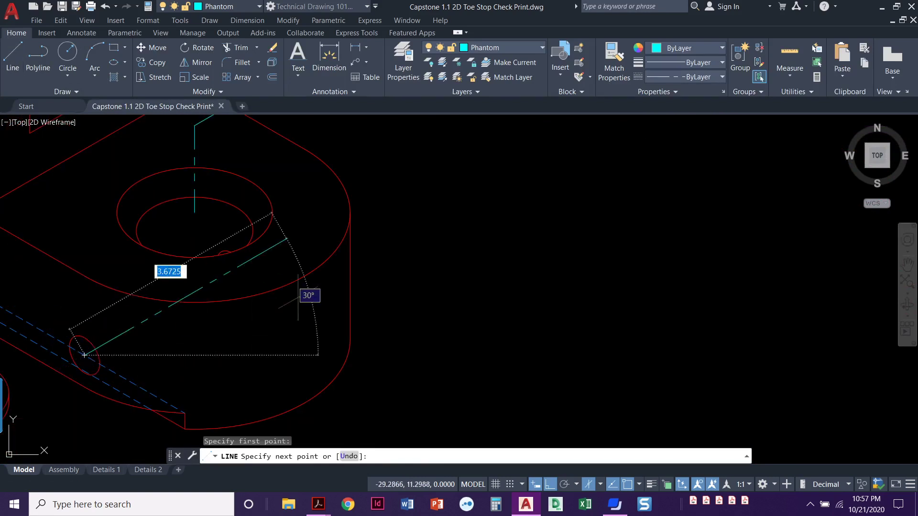
{"action": "scroll", "coordinate": [303, 291], "scroll_direction": "down", "scroll_amount": 2}
{"action": "scroll", "coordinate": [327, 282], "scroll_direction": "down", "scroll_amount": 1}
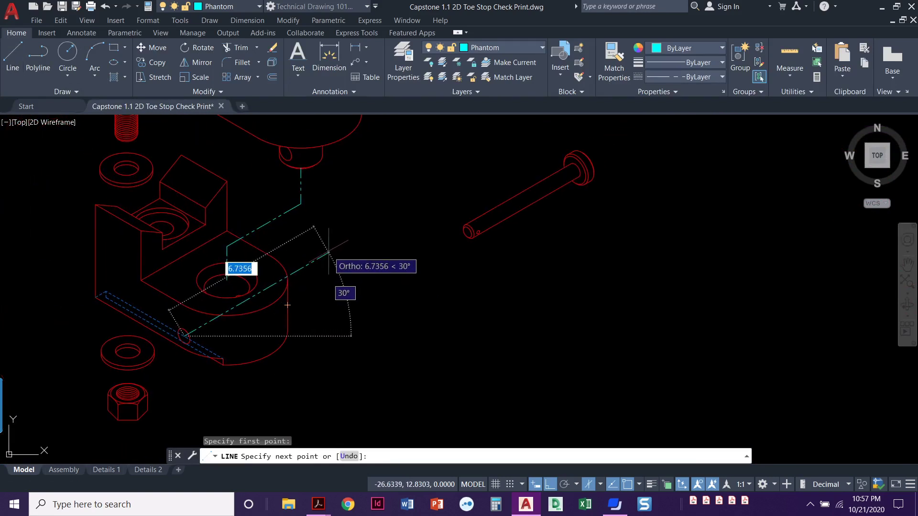
{"action": "left_click", "coordinate": [328, 254]}
{"action": "key", "text": "Escape"}
{"action": "key", "text": "Escape"}
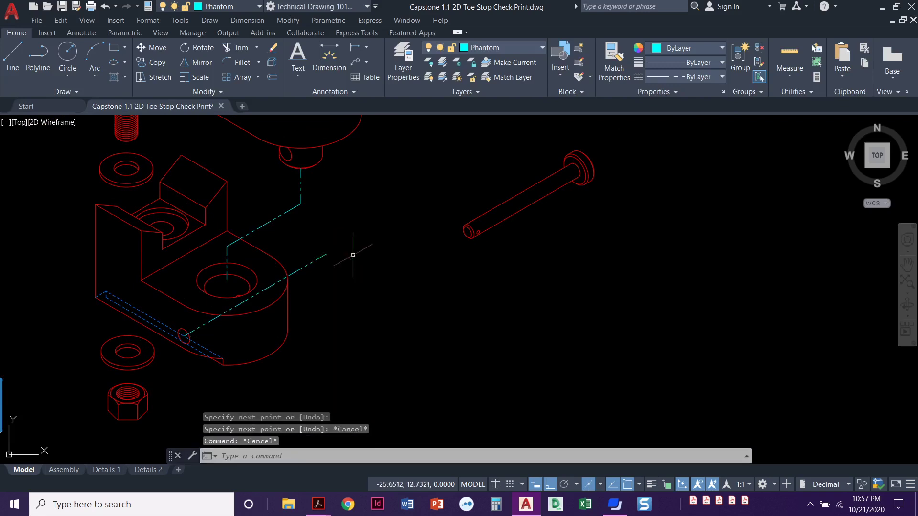
{"action": "key", "text": "Escape"}
{"action": "mouse_move", "coordinate": [352, 252]}
{"action": "middle_mouse_down"}
{"action": "mouse_move", "coordinate": [326, 301]}
{"action": "mouse_move", "coordinate": [276, 288]}
{"action": "middle_mouse_up"}
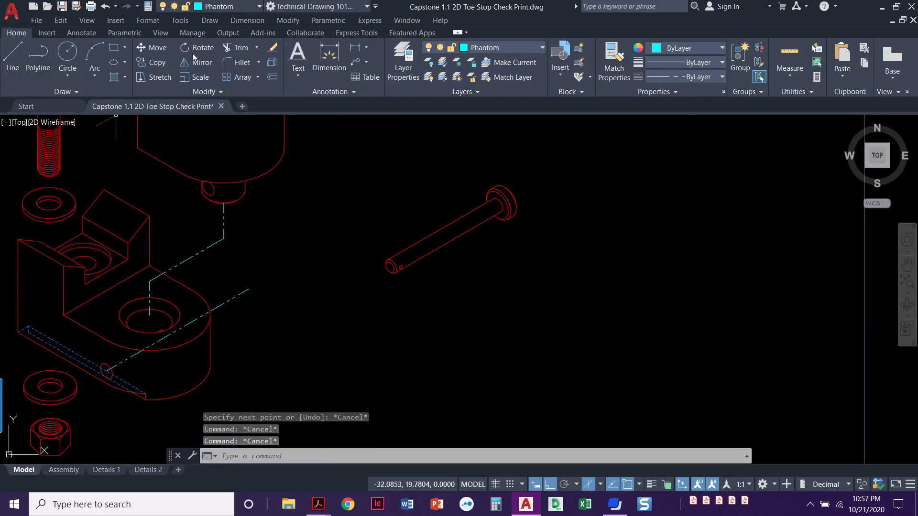
- Move the pin by its tip onto the end of its 30° center line
{"action": "left_click", "coordinate": [162, 53]}
{"action": "left_click", "coordinate": [528, 153]}
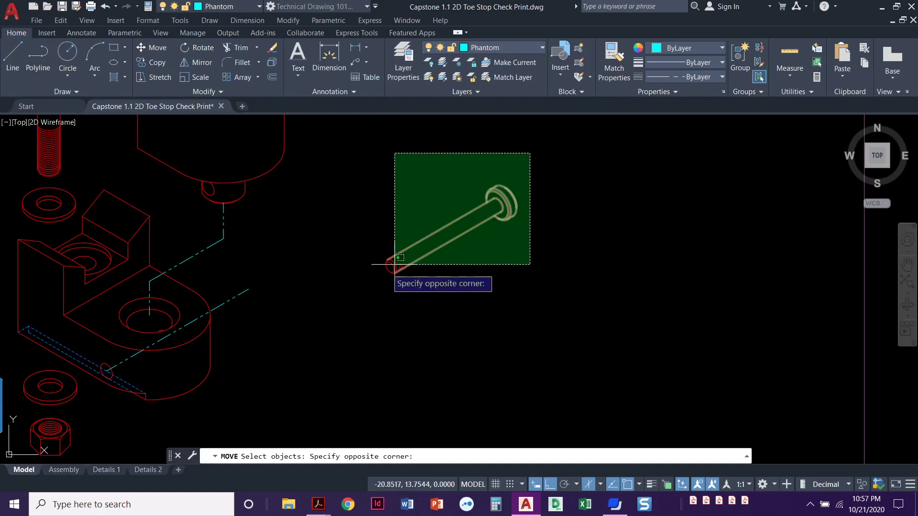
{"action": "left_click", "coordinate": [348, 288]}
{"action": "key", "text": "Return"}
{"action": "scroll", "coordinate": [389, 263], "scroll_direction": "up", "scroll_amount": 5}
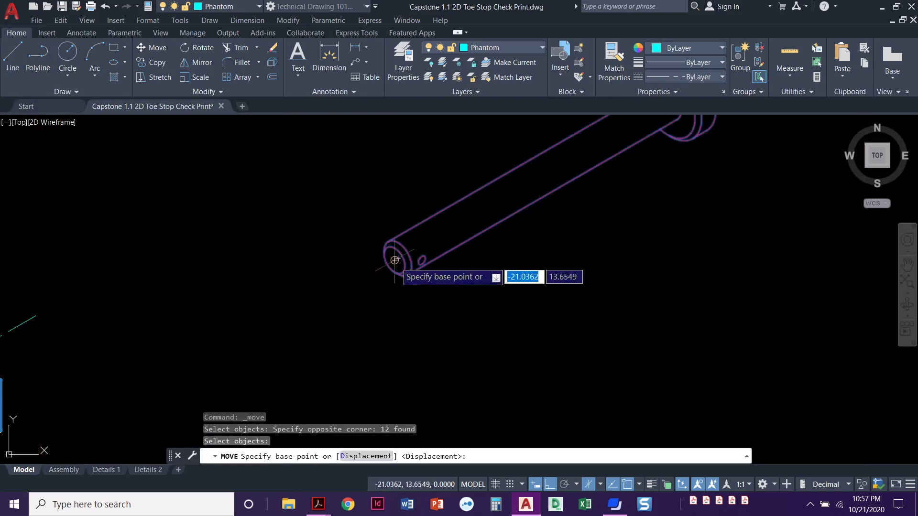
{"action": "left_click", "coordinate": [393, 260]}
{"action": "left_click", "coordinate": [40, 308]}
{"action": "scroll", "coordinate": [37, 308], "scroll_direction": "down", "scroll_amount": 3}
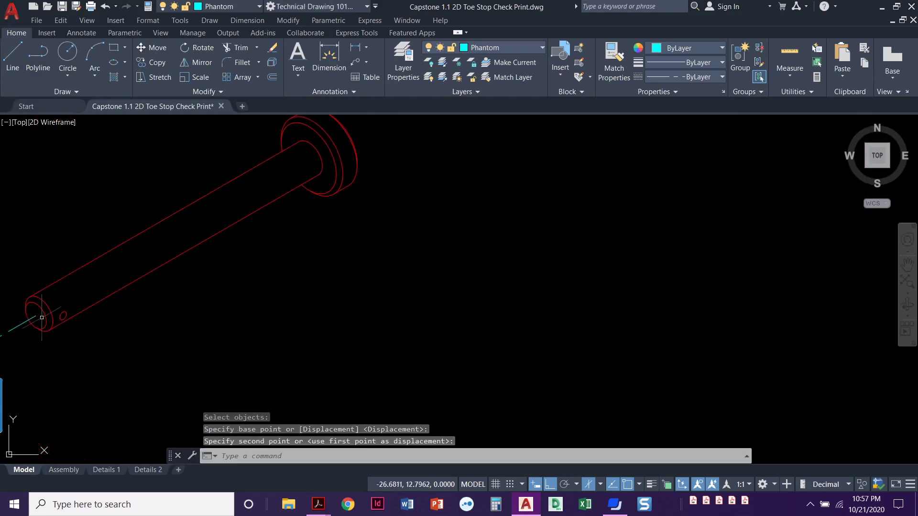
{"action": "mouse_move", "coordinate": [37, 308]}
{"action": "middle_mouse_down"}
{"action": "mouse_move", "coordinate": [63, 344]}
{"action": "mouse_move", "coordinate": [332, 283]}
{"action": "middle_mouse_up"}
{"action": "mouse_move", "coordinate": [227, 286]}
{"action": "middle_mouse_down"}
{"action": "mouse_move", "coordinate": [242, 302]}
{"action": "mouse_move", "coordinate": [261, 287]}
{"action": "middle_mouse_up"}
- Trim the two pin center line segments lying inside the base part
{"action": "key", "text": "Escape"}
{"action": "key", "text": "Escape"}
{"action": "key", "text": "Escape"}
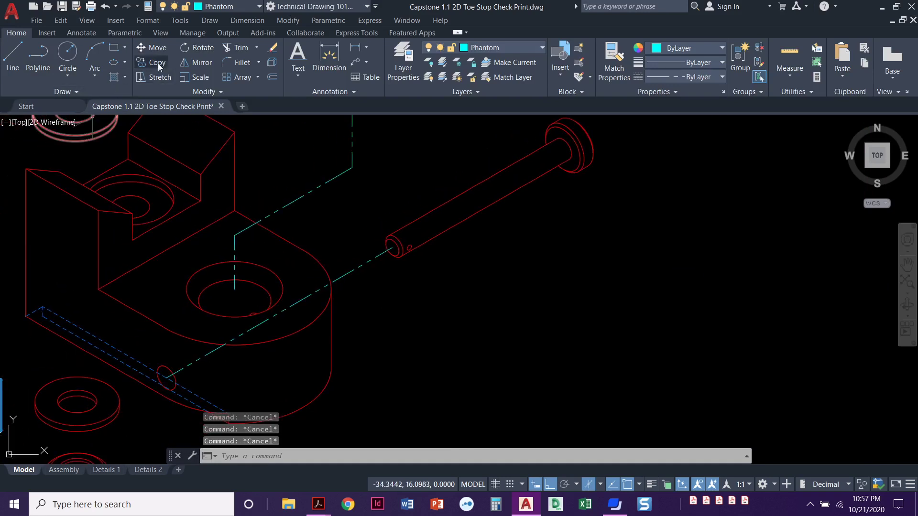
{"action": "left_click", "coordinate": [231, 45]}
{"action": "scroll", "coordinate": [161, 377], "scroll_direction": "up", "scroll_amount": 2}
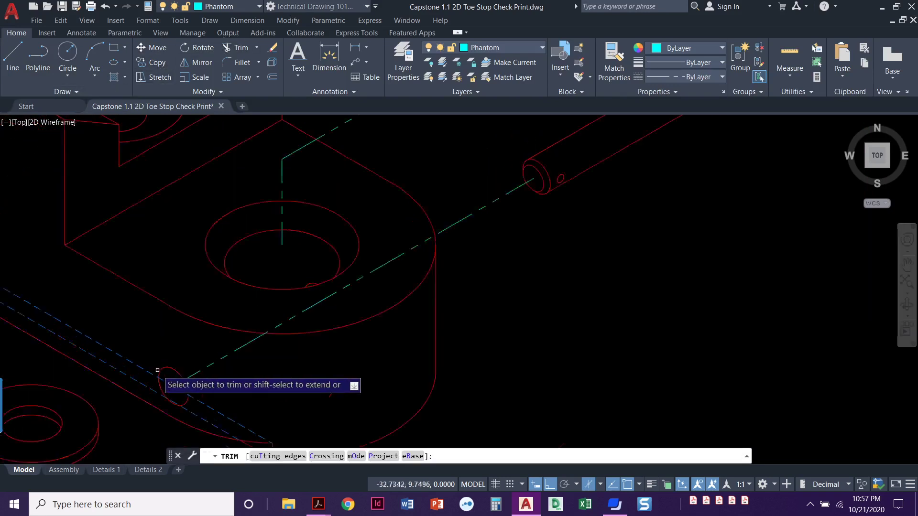
{"action": "scroll", "coordinate": [172, 384], "scroll_direction": "up", "scroll_amount": 2}
{"action": "left_click", "coordinate": [191, 389]}
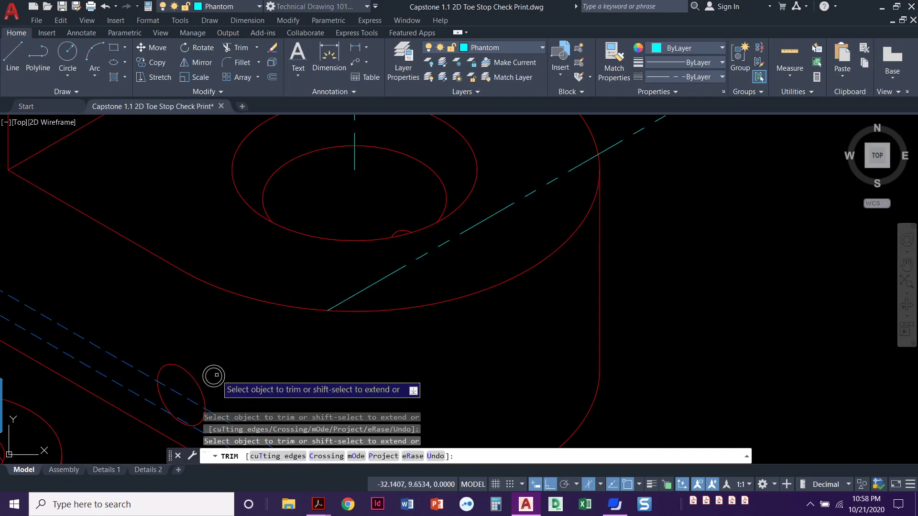
{"action": "left_click", "coordinate": [351, 295]}
{"action": "scroll", "coordinate": [351, 294], "scroll_direction": "down", "scroll_amount": 3}
{"action": "scroll", "coordinate": [370, 349], "scroll_direction": "down", "scroll_amount": 1}
{"action": "key", "text": "Escape"}
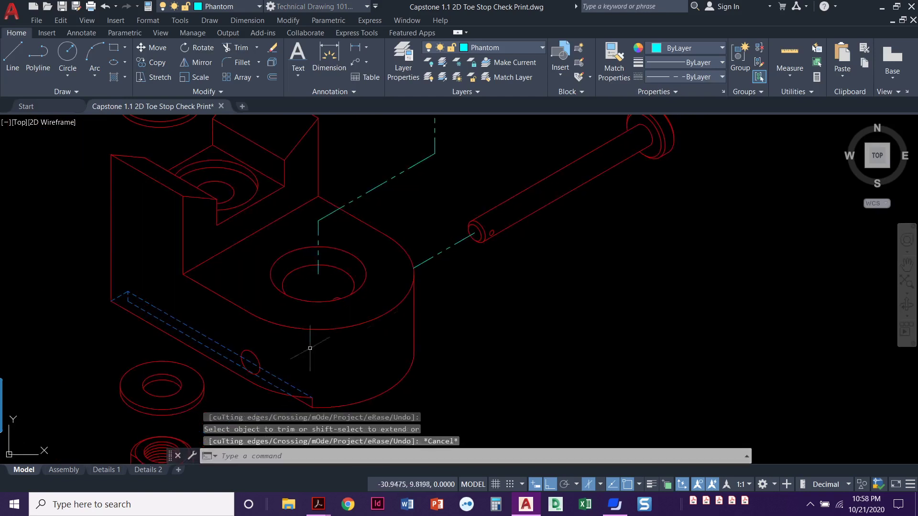
{"action": "scroll", "coordinate": [232, 367], "scroll_direction": "down", "scroll_amount": 1}
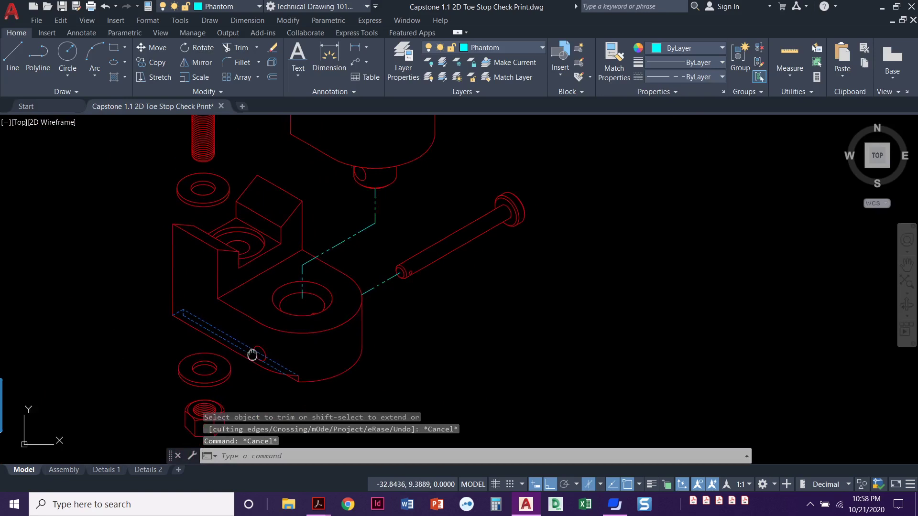
{"action": "scroll", "coordinate": [252, 352], "scroll_direction": "down", "scroll_amount": 1}
{"action": "scroll", "coordinate": [262, 343], "scroll_direction": "down", "scroll_amount": 1}
{"action": "scroll", "coordinate": [255, 332], "scroll_direction": "down", "scroll_amount": 1}
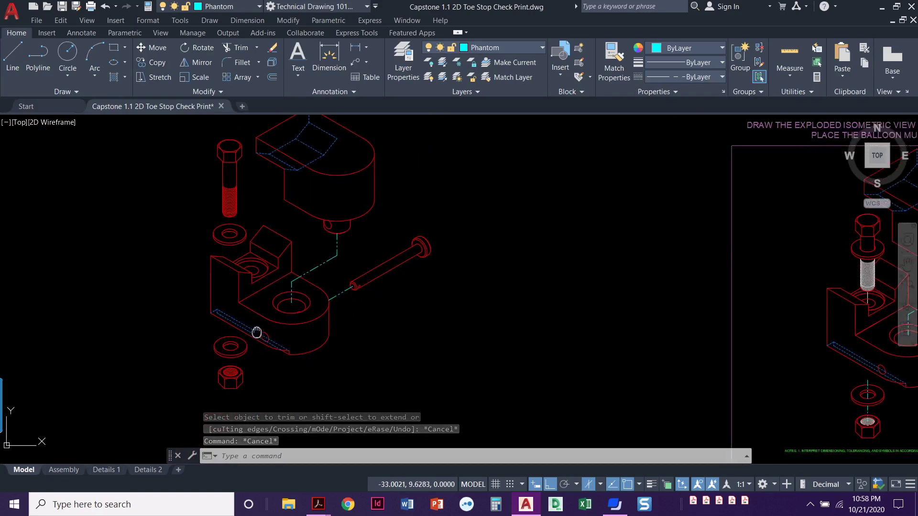
- Draw a vertical center line up from the top bolt hole, then cancel a second line
{"action": "left_click", "coordinate": [14, 58]}
{"action": "scroll", "coordinate": [246, 258], "scroll_direction": "up", "scroll_amount": 4}
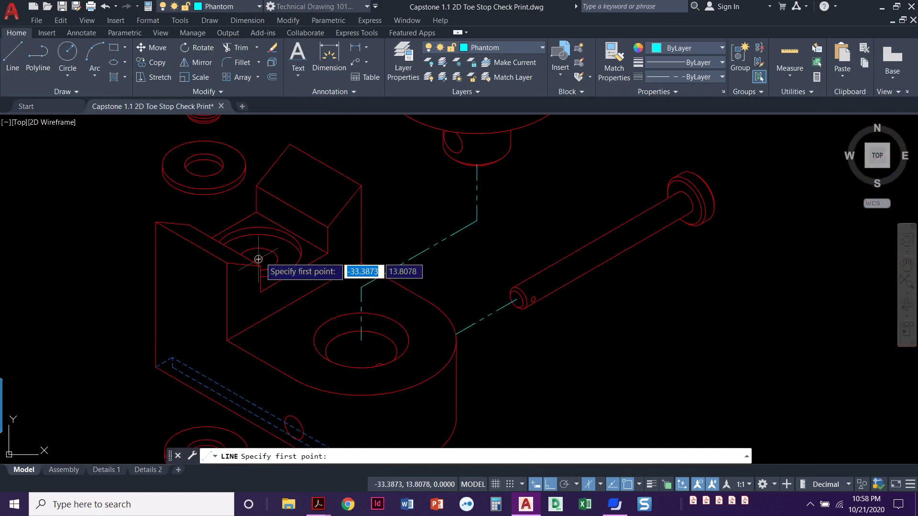
{"action": "left_click", "coordinate": [258, 259]}
{"action": "scroll", "coordinate": [267, 195], "scroll_direction": "down", "scroll_amount": 2}
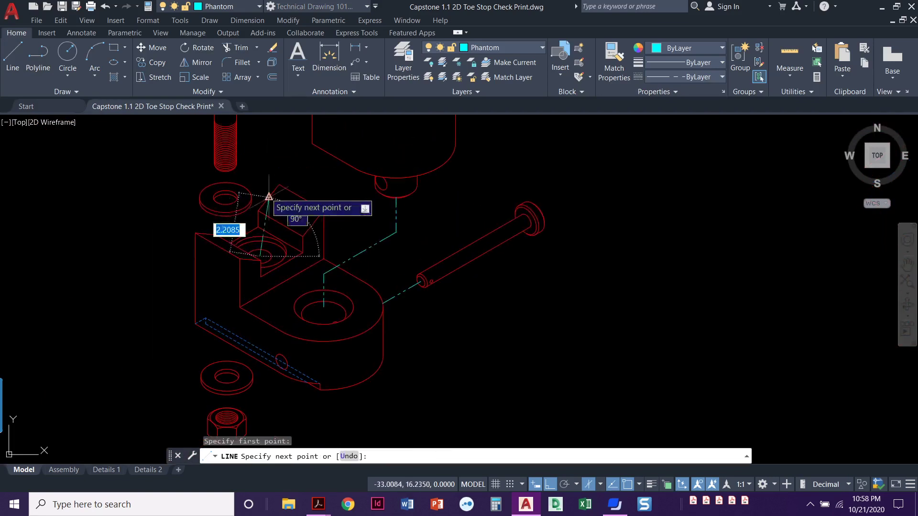
{"action": "scroll", "coordinate": [259, 182], "scroll_direction": "up", "scroll_amount": 2}
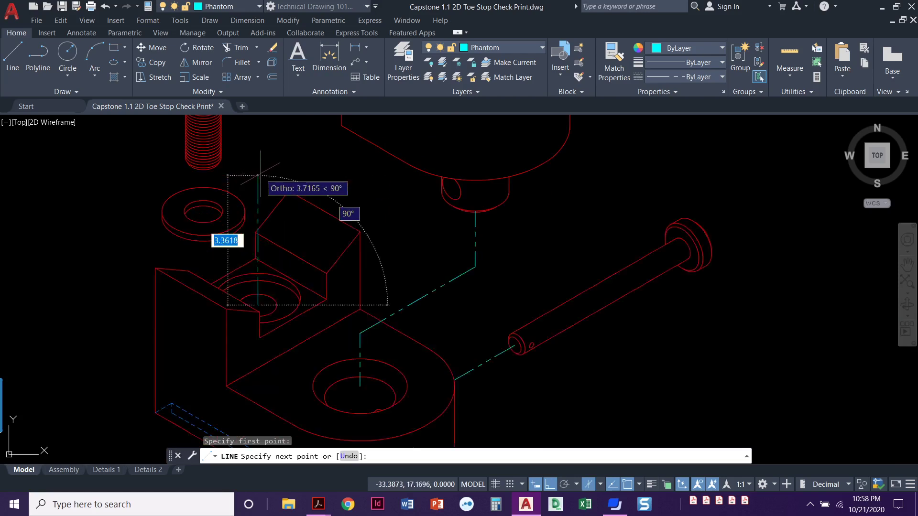
{"action": "scroll", "coordinate": [256, 252], "scroll_direction": "up", "scroll_amount": 1}
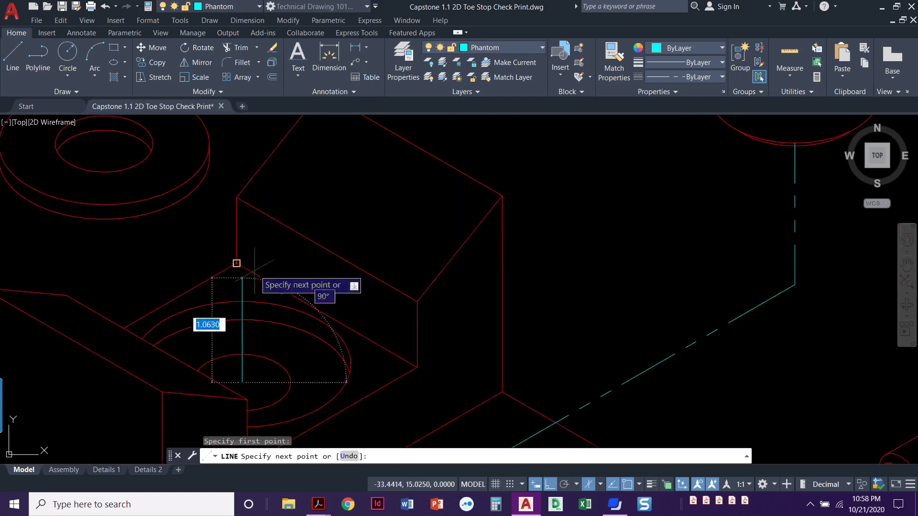
{"action": "scroll", "coordinate": [239, 266], "scroll_direction": "up", "scroll_amount": 1}
{"action": "scroll", "coordinate": [242, 286], "scroll_direction": "up", "scroll_amount": 1}
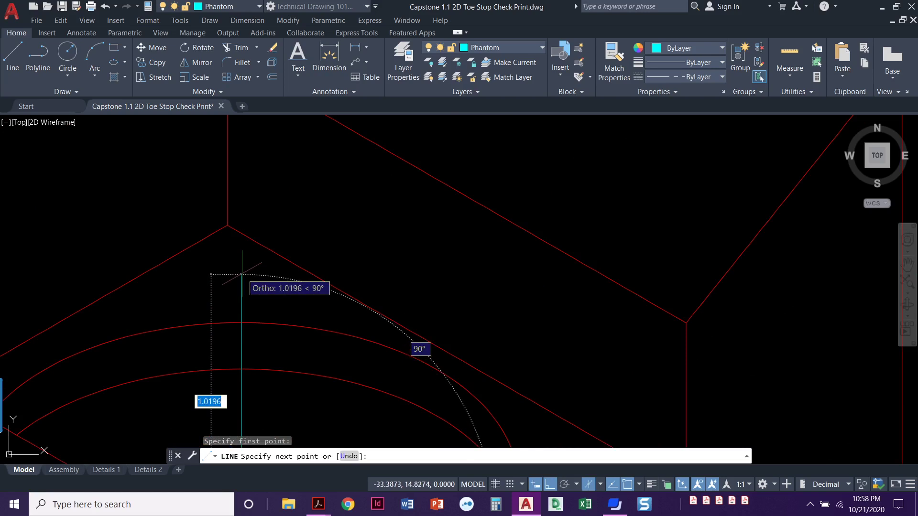
{"action": "left_click", "coordinate": [241, 274]}
{"action": "scroll", "coordinate": [244, 269], "scroll_direction": "down", "scroll_amount": 2}
{"action": "scroll", "coordinate": [241, 280], "scroll_direction": "down", "scroll_amount": 1}
{"action": "key", "text": "Escape"}
{"action": "key", "text": "Return"}
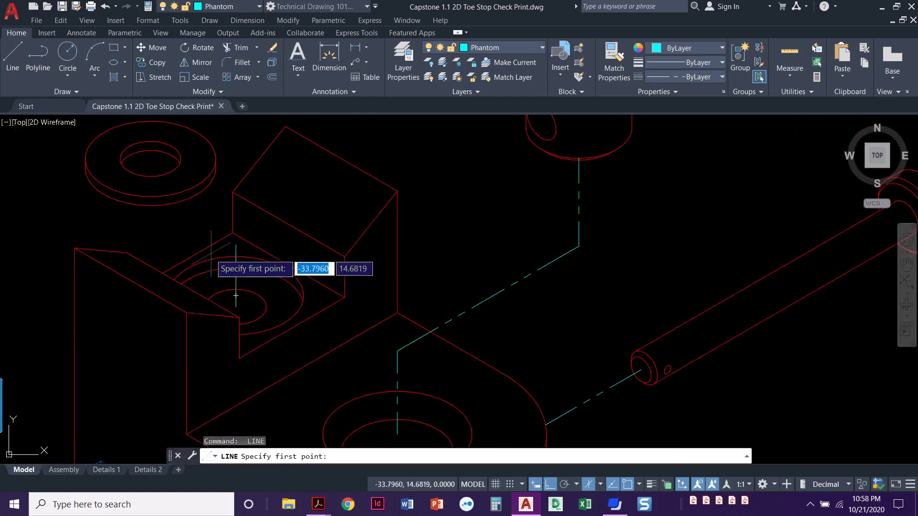
{"action": "scroll", "coordinate": [235, 295], "scroll_direction": "down", "scroll_amount": 1}
{"action": "scroll", "coordinate": [236, 272], "scroll_direction": "down", "scroll_amount": 1}
{"action": "scroll", "coordinate": [230, 244], "scroll_direction": "down", "scroll_amount": 1}
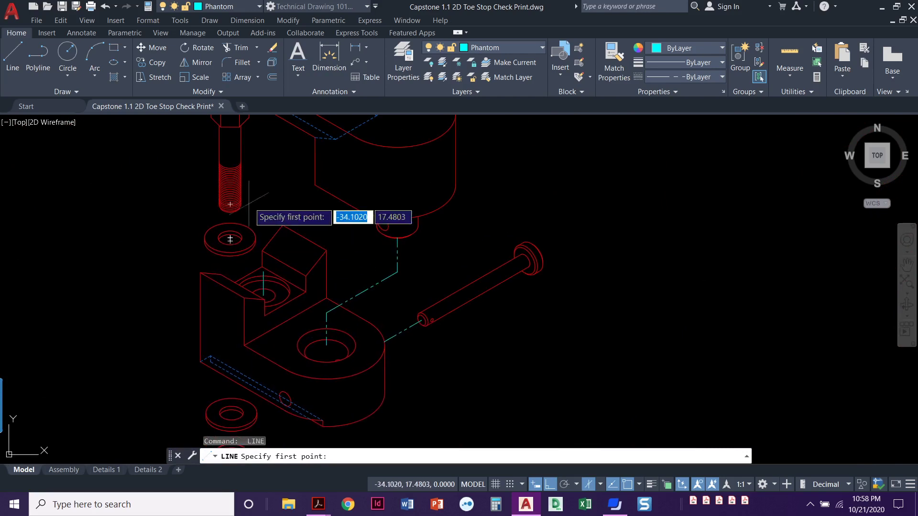
{"action": "left_click", "coordinate": [230, 208]}
{"action": "key", "text": "Escape"}
{"action": "key", "text": "Escape"}
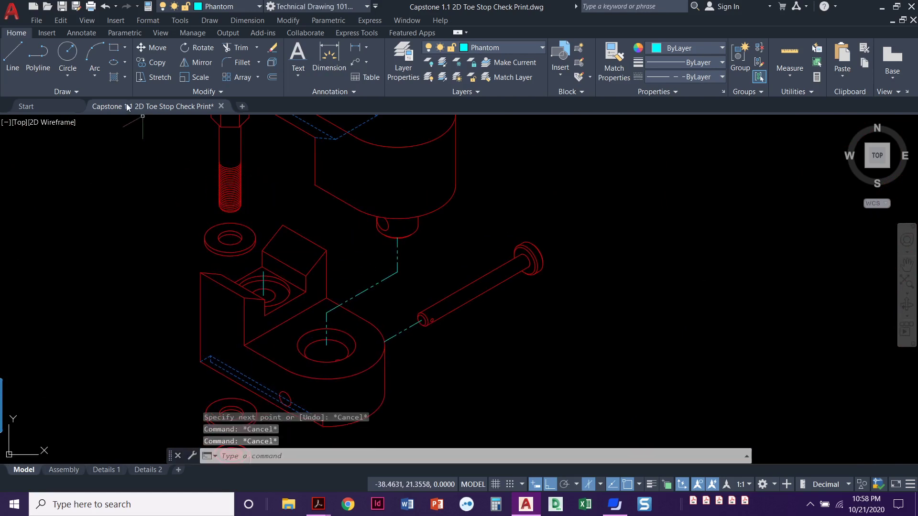
- Move the bolt by its bottom centre down toward the bolt hole
{"action": "left_click", "coordinate": [156, 54]}
{"action": "left_click", "coordinate": [251, 164]}
{"action": "left_click", "coordinate": [208, 126]}
{"action": "key", "text": "Return"}
{"action": "scroll", "coordinate": [237, 215], "scroll_direction": "up", "scroll_amount": 2}
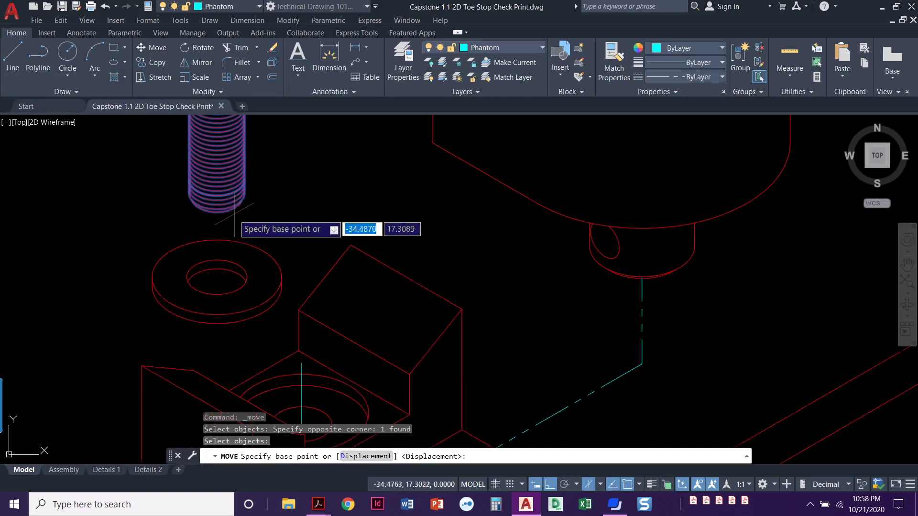
{"action": "left_click", "coordinate": [216, 199]}
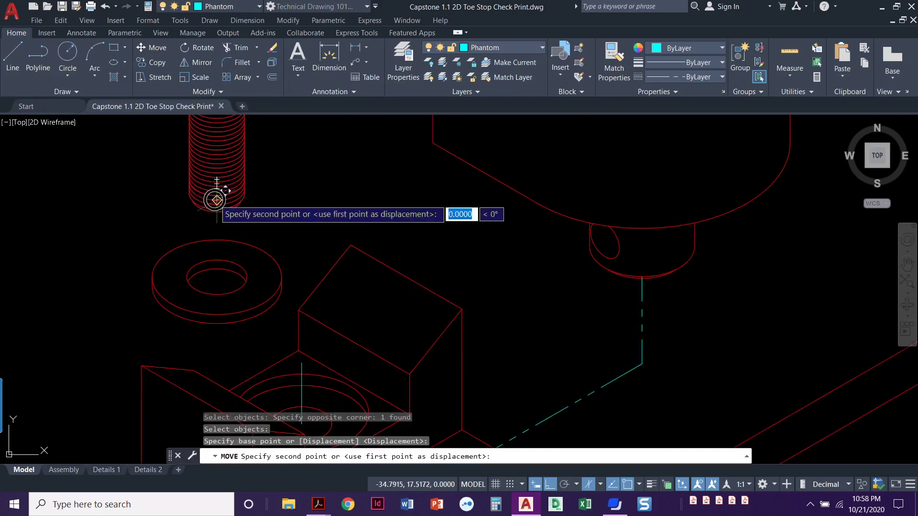
{"action": "left_click", "coordinate": [302, 359]}
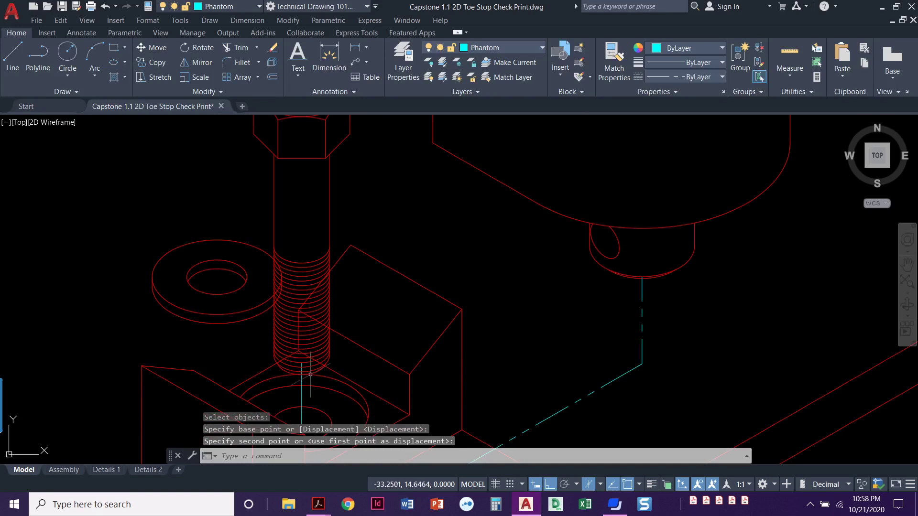
{"action": "key", "text": "Escape"}
{"action": "key", "text": "Escape"}
- Frame the bolt and pin, and stretch the bolt center line's top end upward through the screw
{"action": "middle_click_drag", "start_coordinate": [310, 345], "coordinate": [326, 284]}
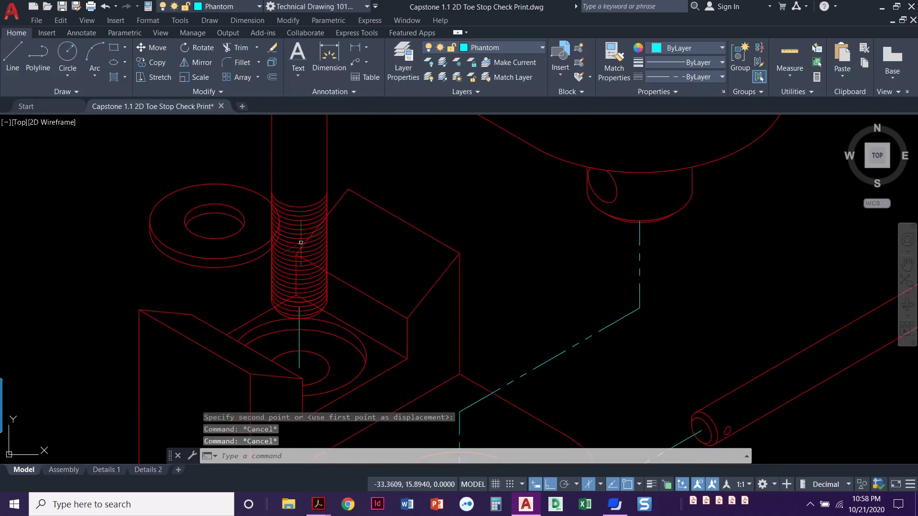
{"action": "scroll", "coordinate": [297, 280], "scroll_direction": "down", "scroll_amount": 2}
{"action": "mouse_move", "coordinate": [314, 330]}
{"action": "middle_mouse_down"}
{"action": "mouse_move", "coordinate": [310, 181]}
{"action": "mouse_move", "coordinate": [255, 322]}
{"action": "middle_mouse_up"}
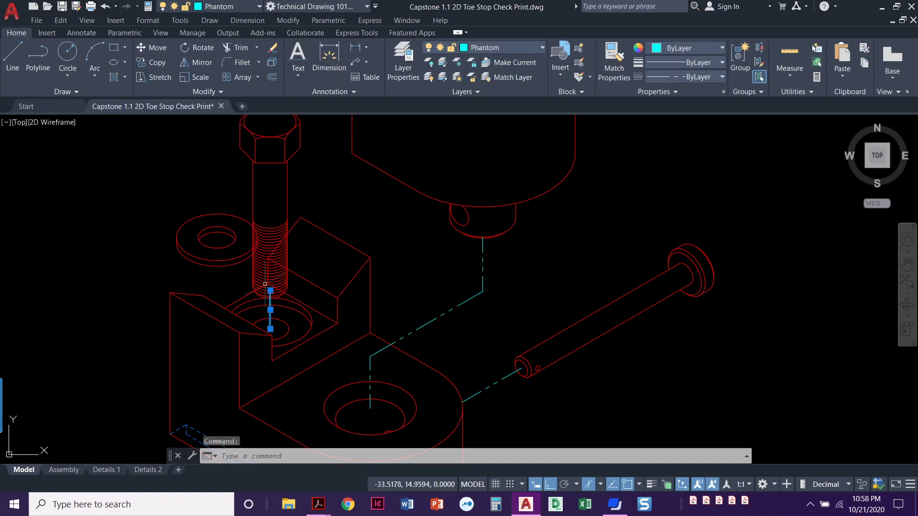
{"action": "left_click", "coordinate": [270, 290]}
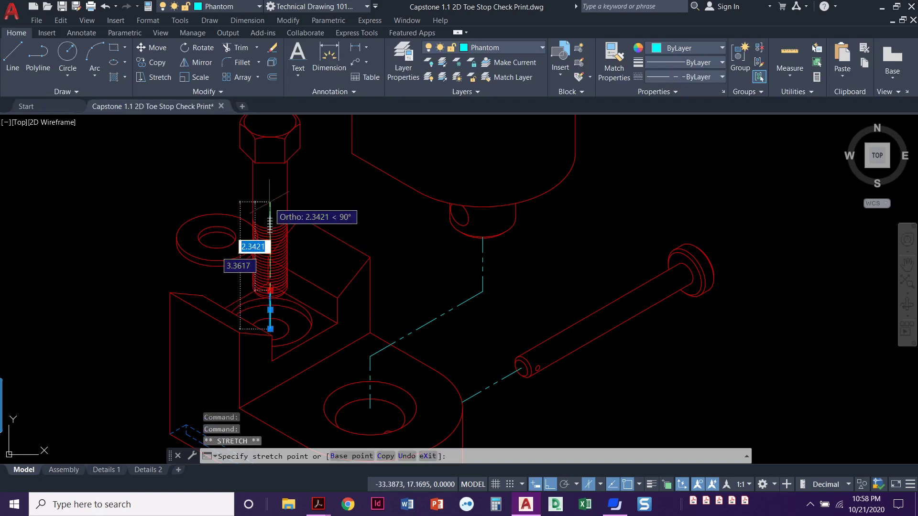
{"action": "key", "text": "Escape"}
{"action": "key", "text": "Escape"}
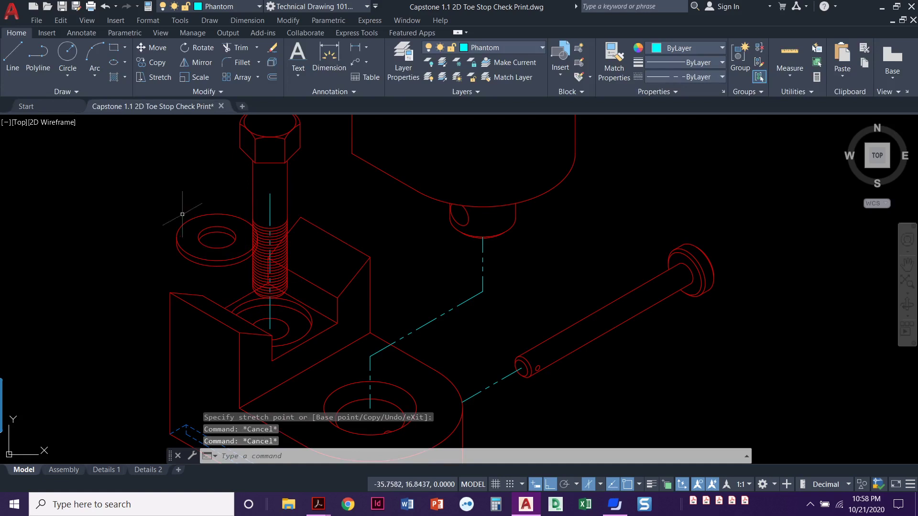
- Grip-move the upper washer onto the bolt just beneath its head
{"action": "left_click", "coordinate": [186, 238]}
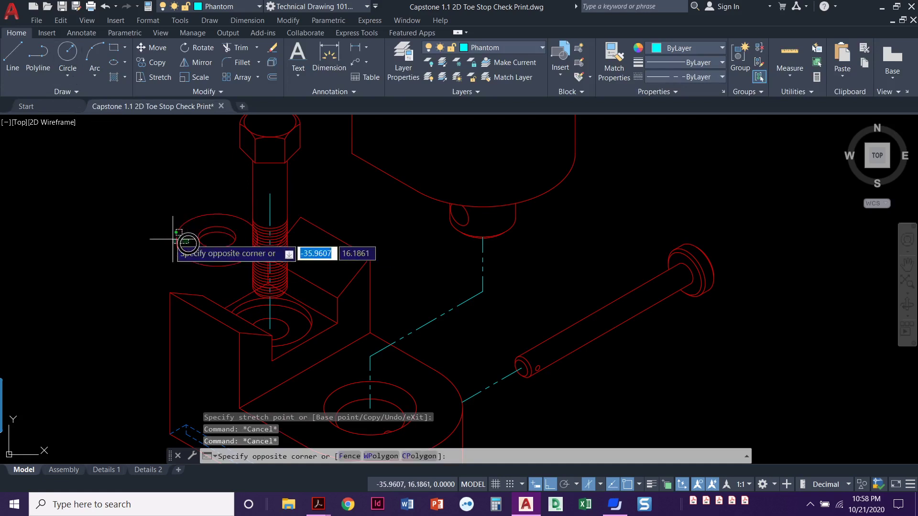
{"action": "scroll", "coordinate": [215, 228], "scroll_direction": "up", "scroll_amount": 2}
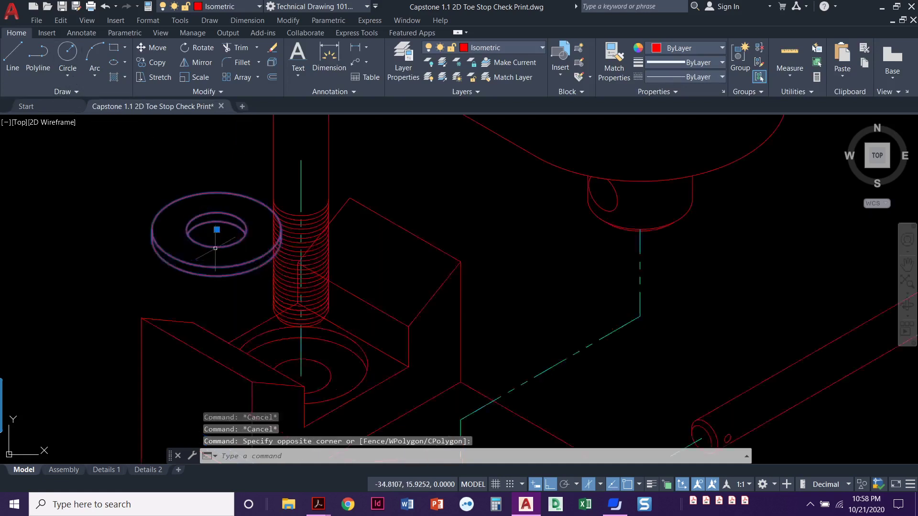
{"action": "scroll", "coordinate": [215, 223], "scroll_direction": "up", "scroll_amount": 2}
{"action": "left_click", "coordinate": [216, 219]}
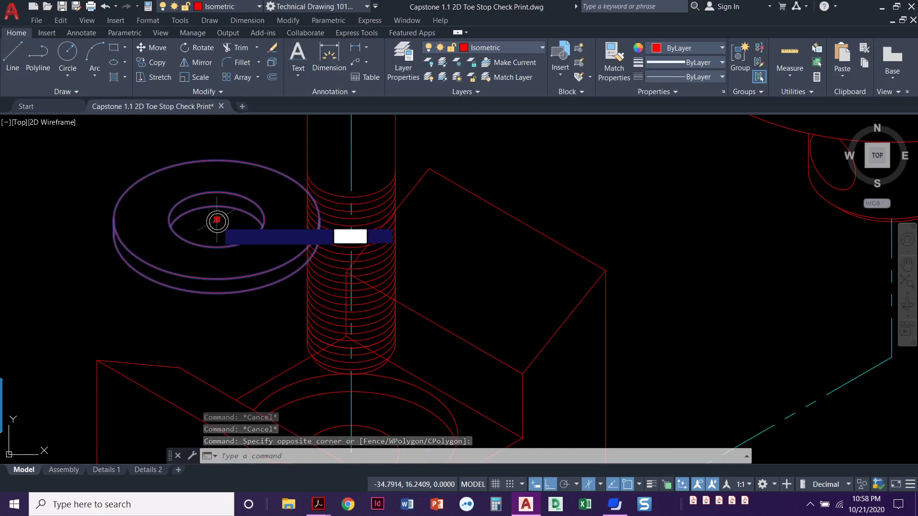
{"action": "scroll", "coordinate": [236, 208], "scroll_direction": "down", "scroll_amount": 1}
{"action": "scroll", "coordinate": [215, 244], "scroll_direction": "down", "scroll_amount": 1}
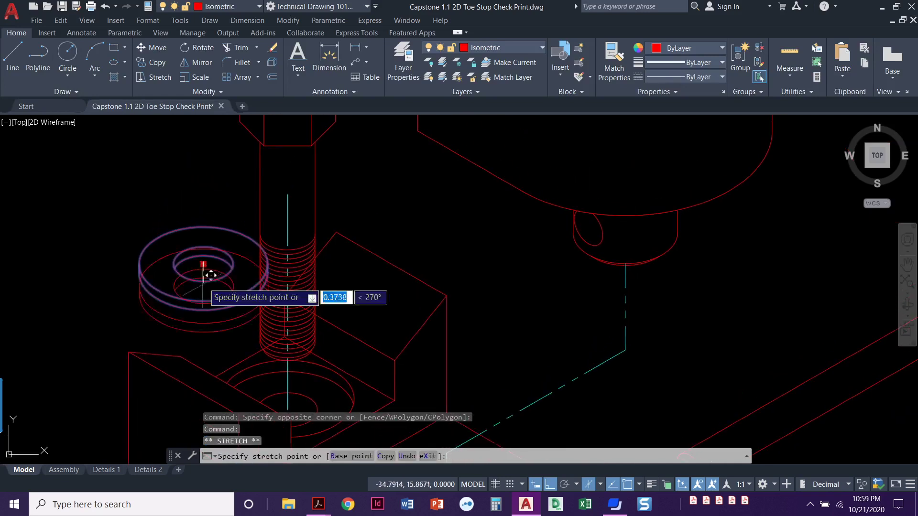
{"action": "left_click", "coordinate": [288, 193]}
{"action": "scroll", "coordinate": [229, 247], "scroll_direction": "down", "scroll_amount": 1}
{"action": "scroll", "coordinate": [230, 247], "scroll_direction": "down", "scroll_amount": 1}
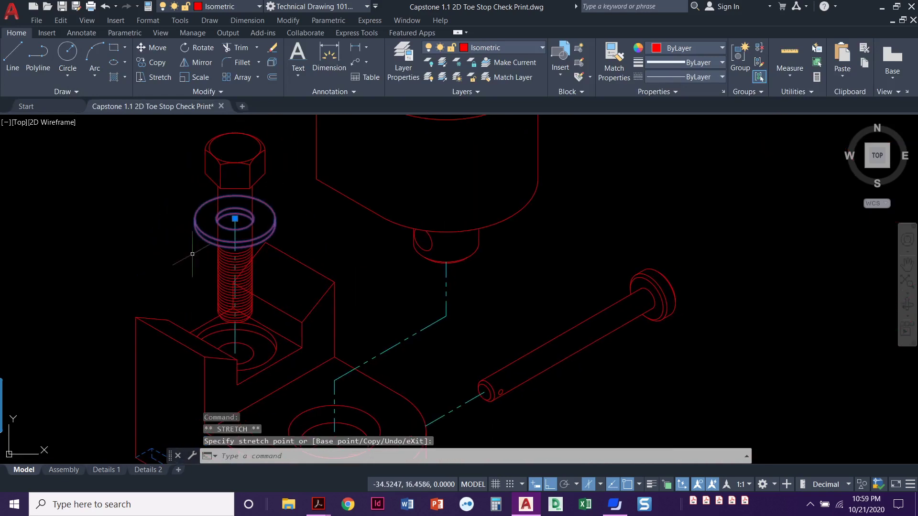
{"action": "key", "text": "Escape"}
{"action": "key", "text": "Escape"}
{"action": "key", "text": "Escape"}
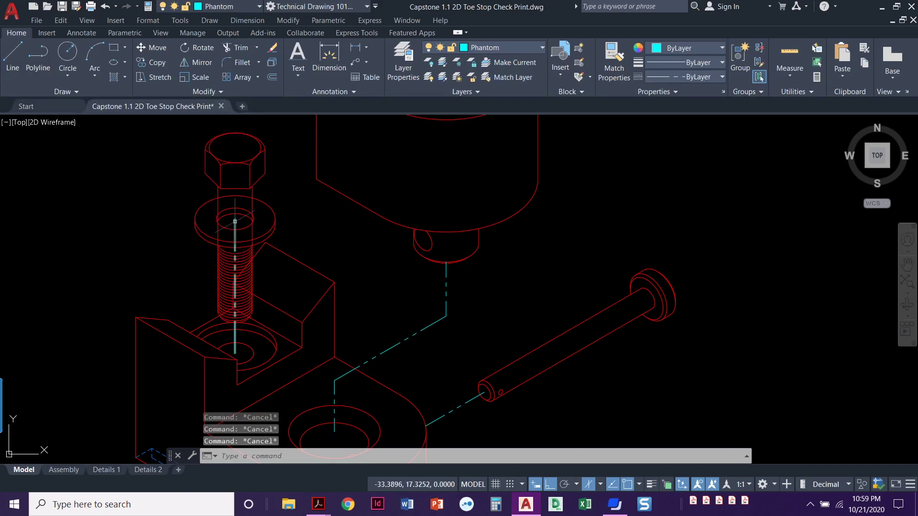
- Adjust the bolt center line's bottom end, then pan down to the parts below the fixture
{"action": "left_click", "coordinate": [235, 222]}
{"action": "left_click", "coordinate": [236, 352]}
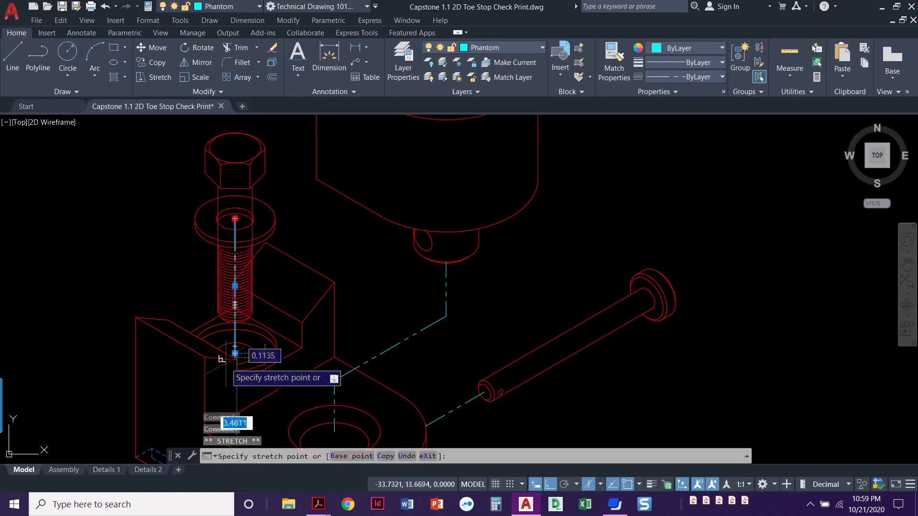
{"action": "scroll", "coordinate": [237, 344], "scroll_direction": "up", "scroll_amount": 3}
{"action": "scroll", "coordinate": [247, 308], "scroll_direction": "up", "scroll_amount": 3}
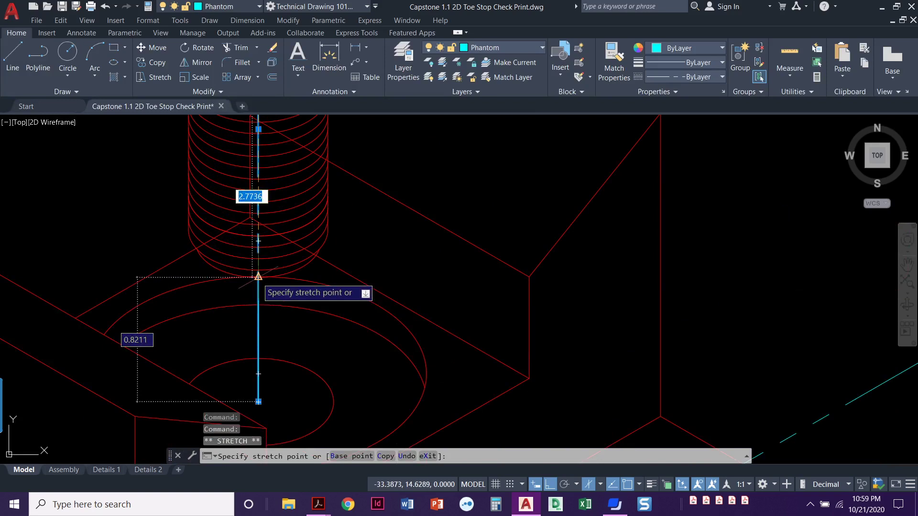
{"action": "key", "text": "Escape"}
{"action": "key", "text": "Escape"}
{"action": "scroll", "coordinate": [215, 309], "scroll_direction": "down", "scroll_amount": 3}
{"action": "scroll", "coordinate": [214, 315], "scroll_direction": "down", "scroll_amount": 3}
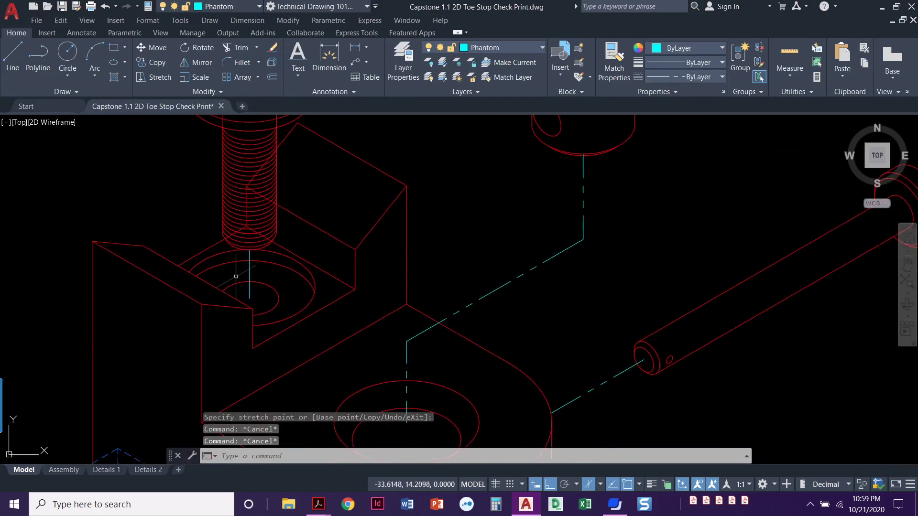
{"action": "middle_click_drag", "start_coordinate": [232, 297], "coordinate": [253, 273]}
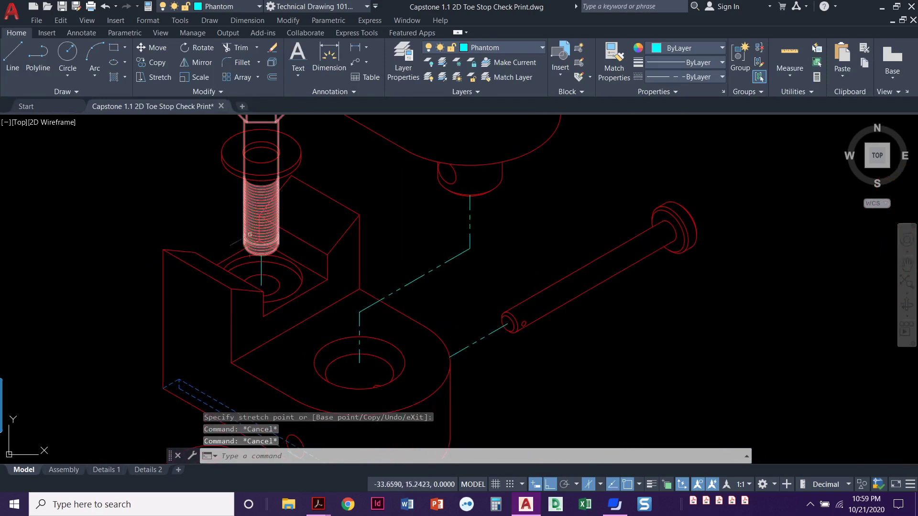
{"action": "mouse_move", "coordinate": [126, 319]}
{"action": "middle_mouse_down"}
{"action": "mouse_move", "coordinate": [159, 299]}
{"action": "mouse_move", "coordinate": [165, 248]}
{"action": "middle_mouse_up"}
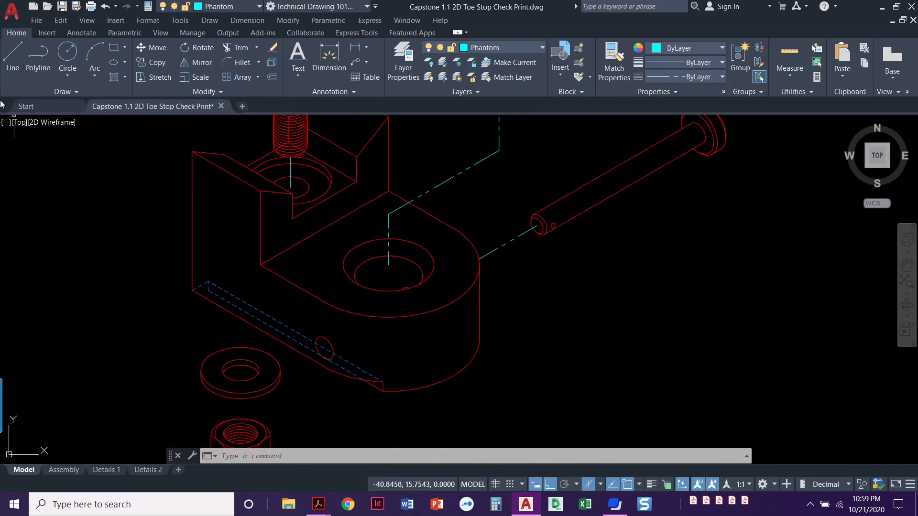
- Draw a vertical phantom center line from the existing line's lower end down beside the hex nut
{"action": "left_click", "coordinate": [13, 67]}
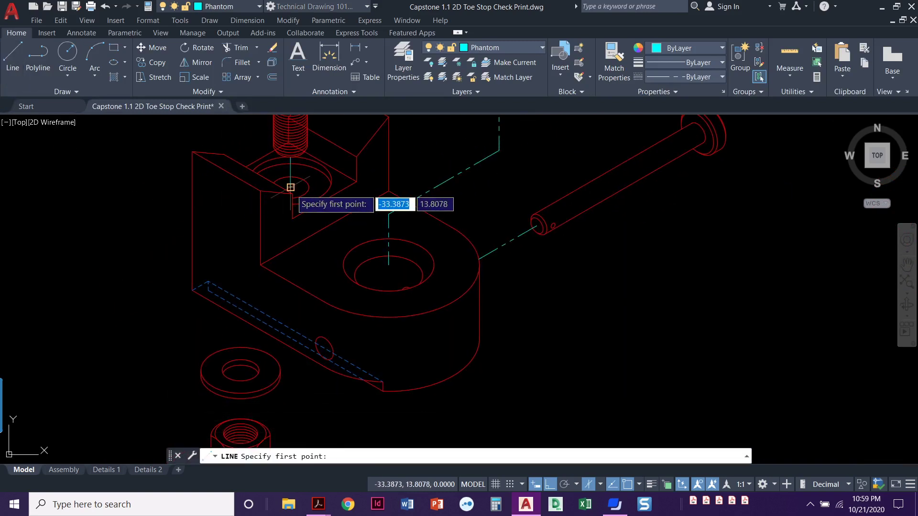
{"action": "left_click", "coordinate": [291, 188]}
{"action": "middle_click_drag", "start_coordinate": [297, 338], "coordinate": [287, 262]}
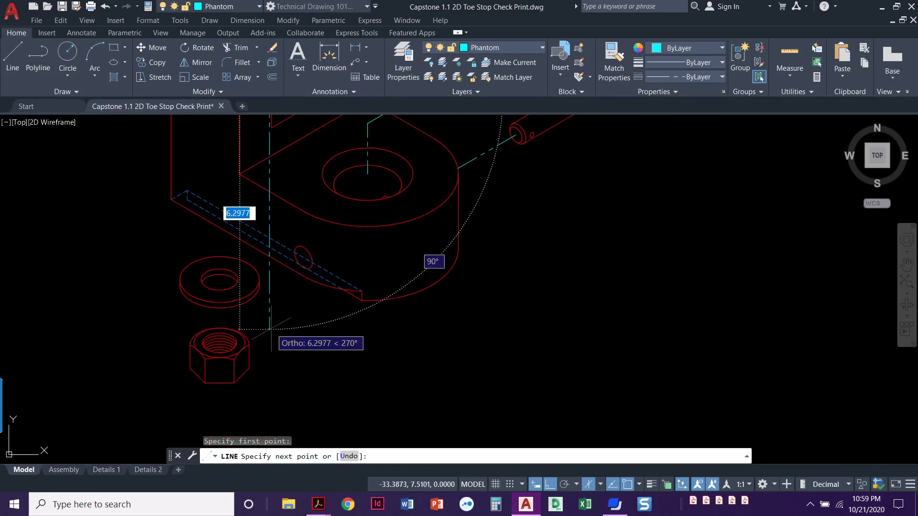
{"action": "left_click", "coordinate": [269, 346]}
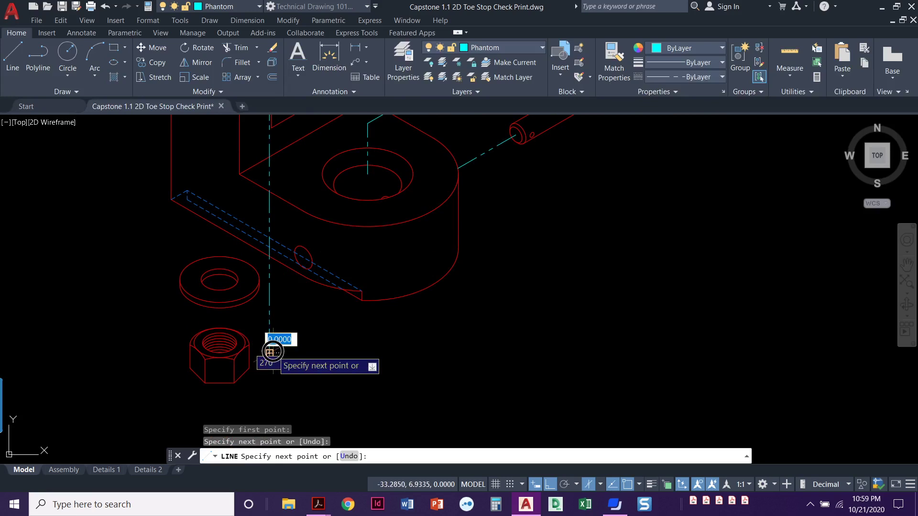
{"action": "key", "text": "Escape"}
{"action": "key", "text": "Escape"}
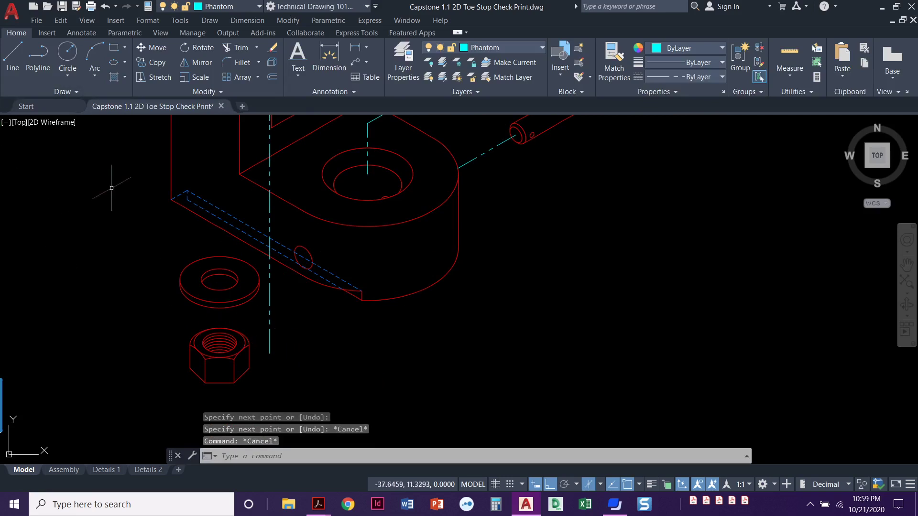
{"action": "left_click", "coordinate": [206, 339]}
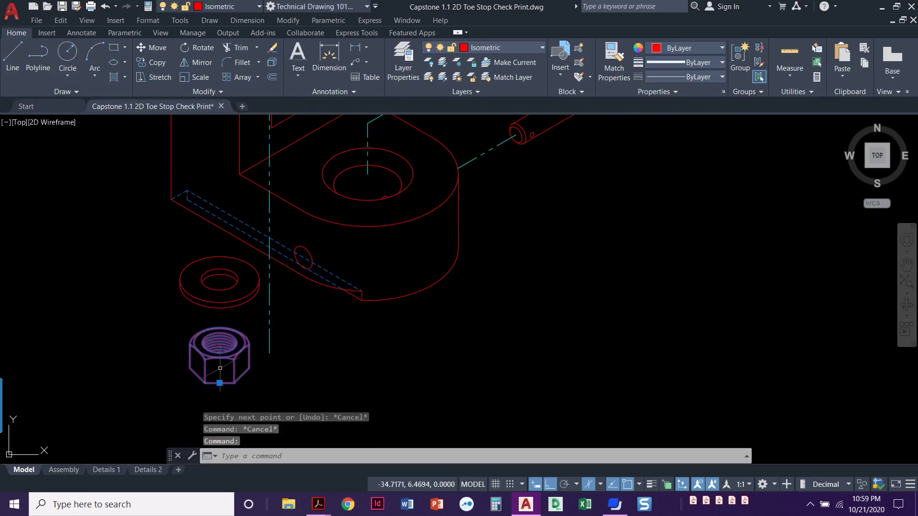
- Move the lower hex nut from its centre onto the new center line
{"action": "key", "text": "Escape"}
{"action": "left_click", "coordinate": [156, 50]}
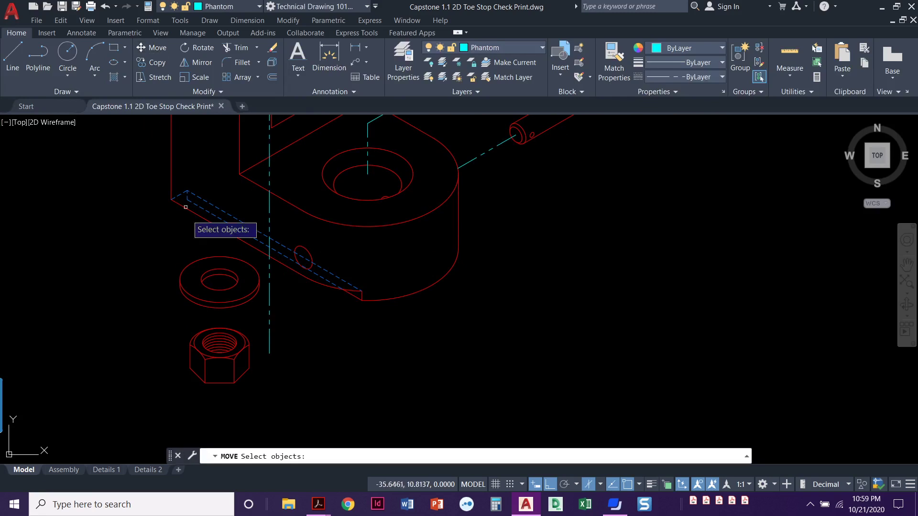
{"action": "left_click", "coordinate": [215, 344]}
{"action": "key", "text": "Return"}
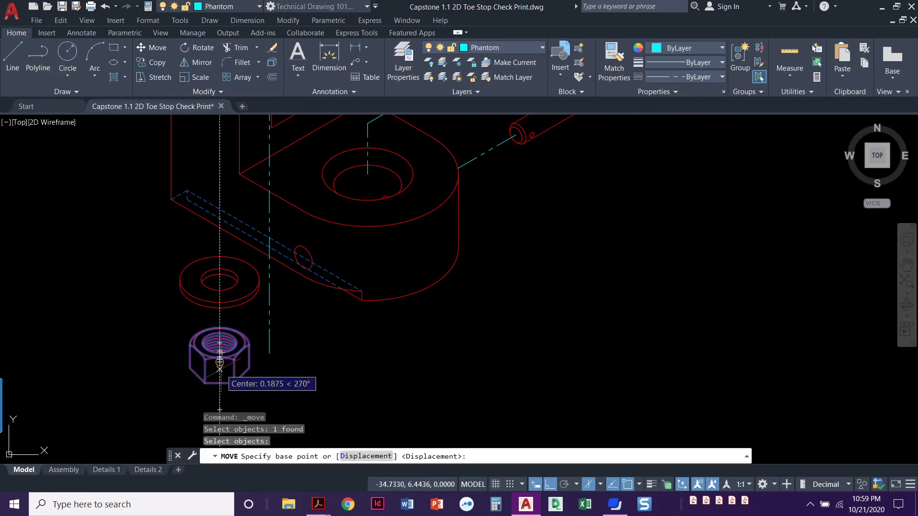
{"action": "left_click", "coordinate": [220, 361]}
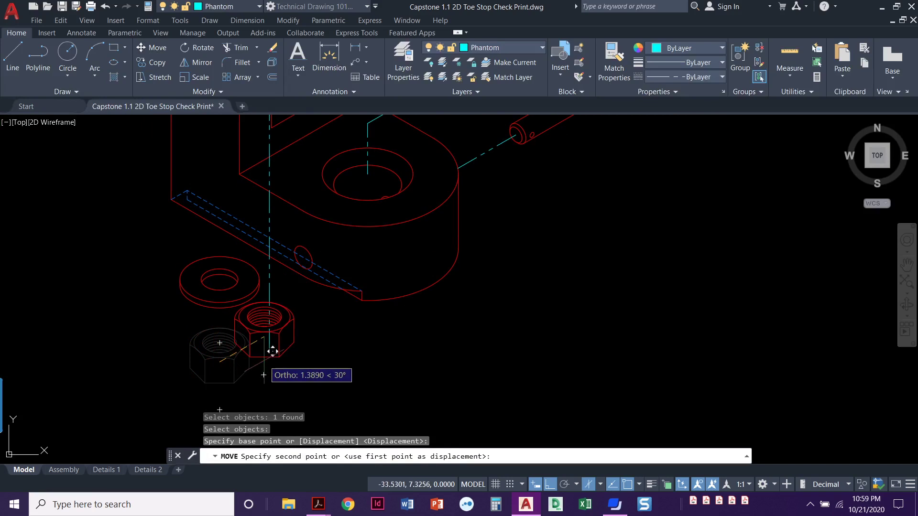
{"action": "left_click", "coordinate": [269, 352]}
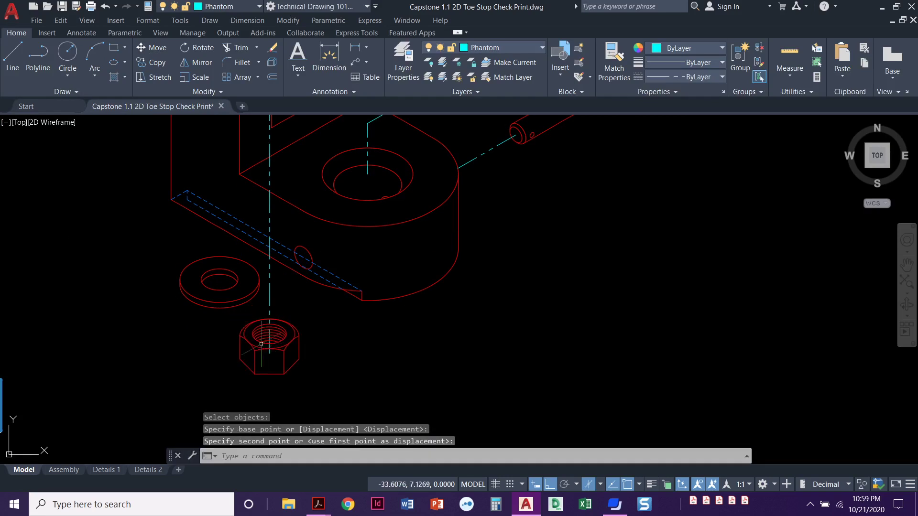
{"action": "scroll", "coordinate": [215, 327], "scroll_direction": "down", "scroll_amount": 2}
{"action": "scroll", "coordinate": [204, 345], "scroll_direction": "down", "scroll_amount": 1}
{"action": "scroll", "coordinate": [206, 321], "scroll_direction": "up", "scroll_amount": 2}
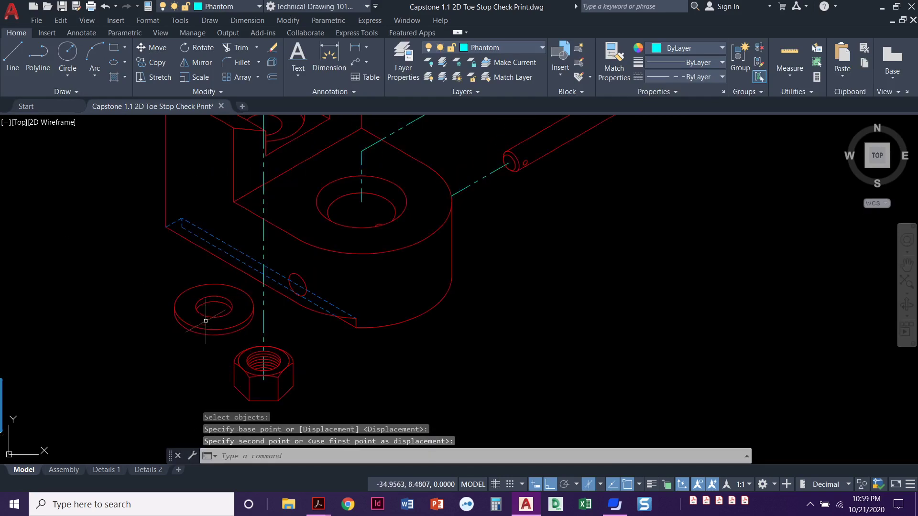
- Grip-stretch the lower washer's centre onto the center line above the nut
{"action": "left_click", "coordinate": [194, 324]}
{"action": "left_click", "coordinate": [184, 323]}
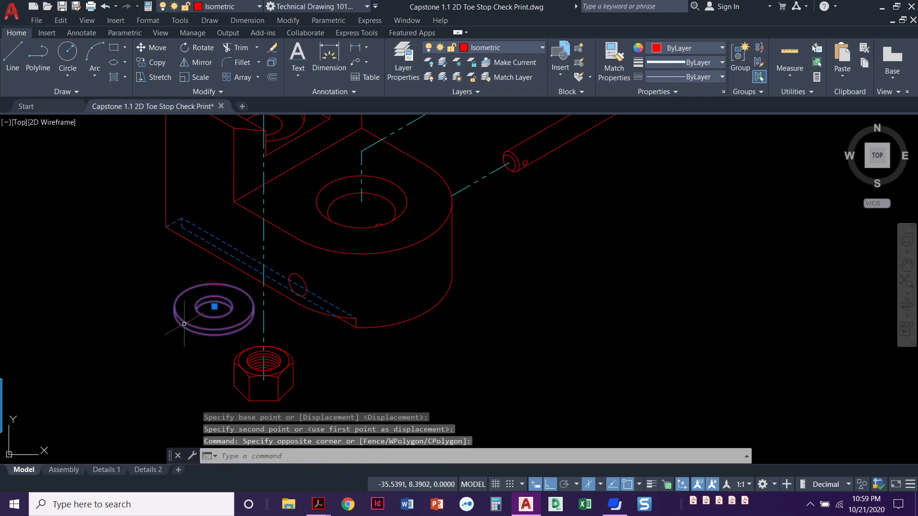
{"action": "left_click", "coordinate": [213, 306]}
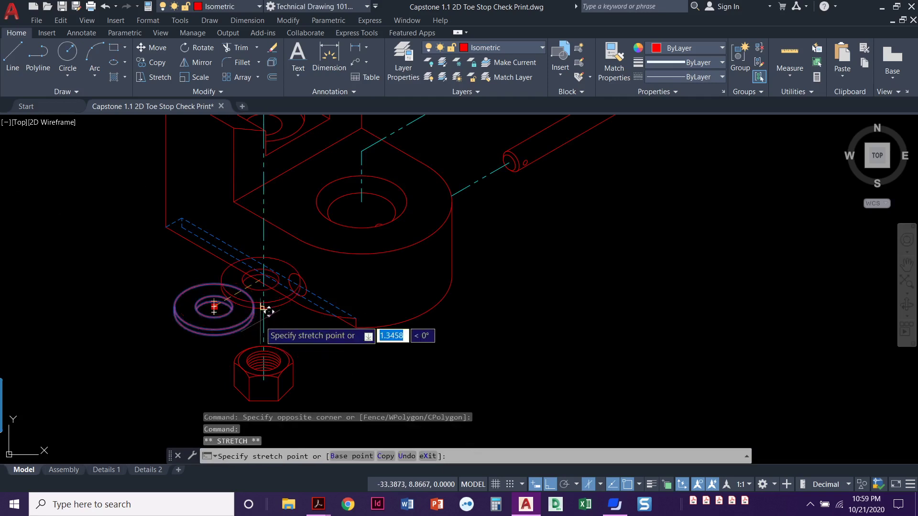
{"action": "left_click", "coordinate": [259, 313]}
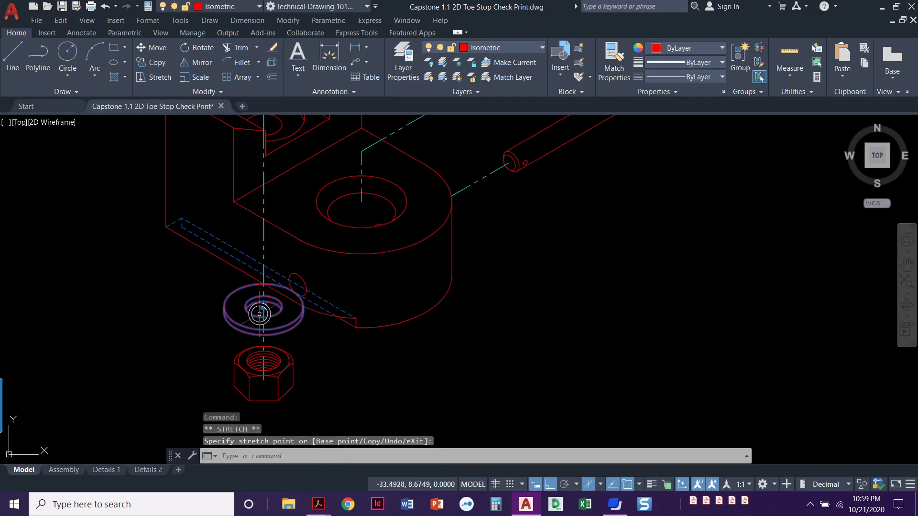
{"action": "middle_click_drag", "start_coordinate": [252, 333], "coordinate": [149, 316]}
{"action": "scroll", "coordinate": [155, 325], "scroll_direction": "up", "scroll_amount": 2}
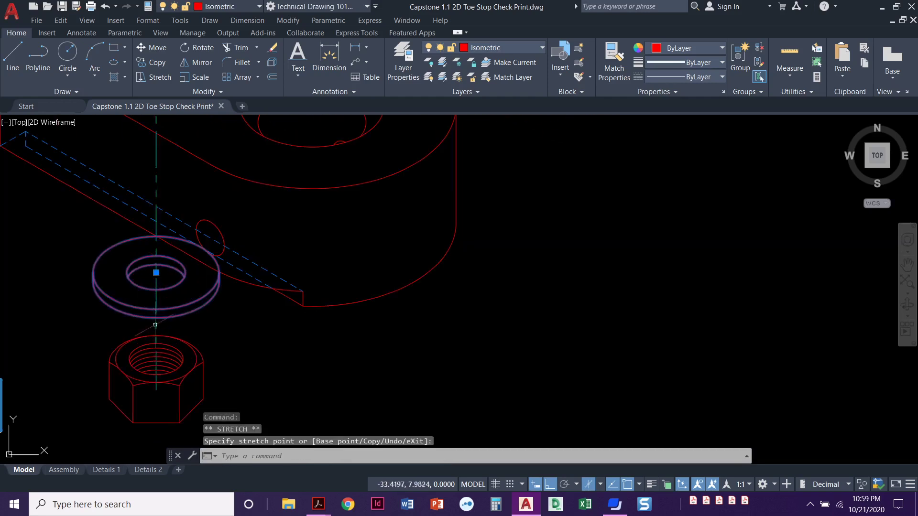
{"action": "scroll", "coordinate": [198, 316], "scroll_direction": "down", "scroll_amount": 2}
{"action": "scroll", "coordinate": [209, 338], "scroll_direction": "down", "scroll_amount": 2}
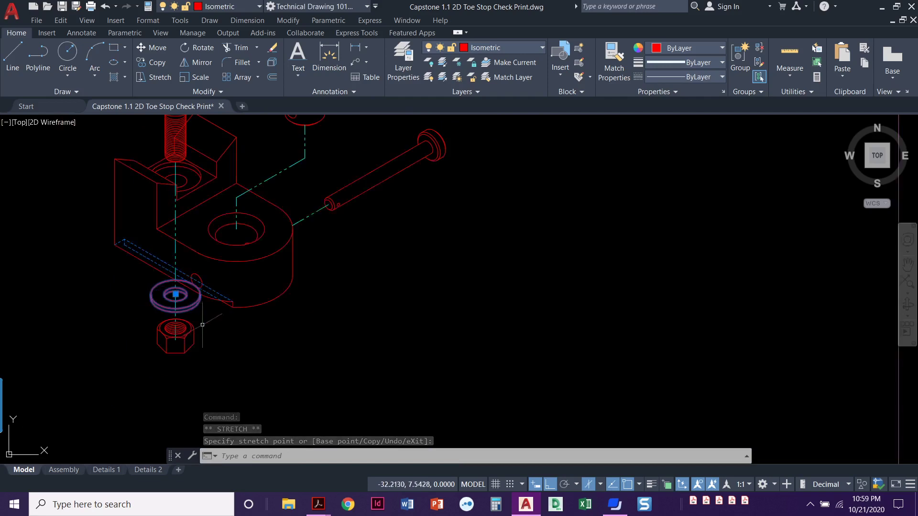
{"action": "middle_click_drag", "start_coordinate": [202, 328], "coordinate": [205, 342]}
{"action": "key", "text": "Escape"}
{"action": "key", "text": "Escape"}
{"action": "key", "text": "Escape"}
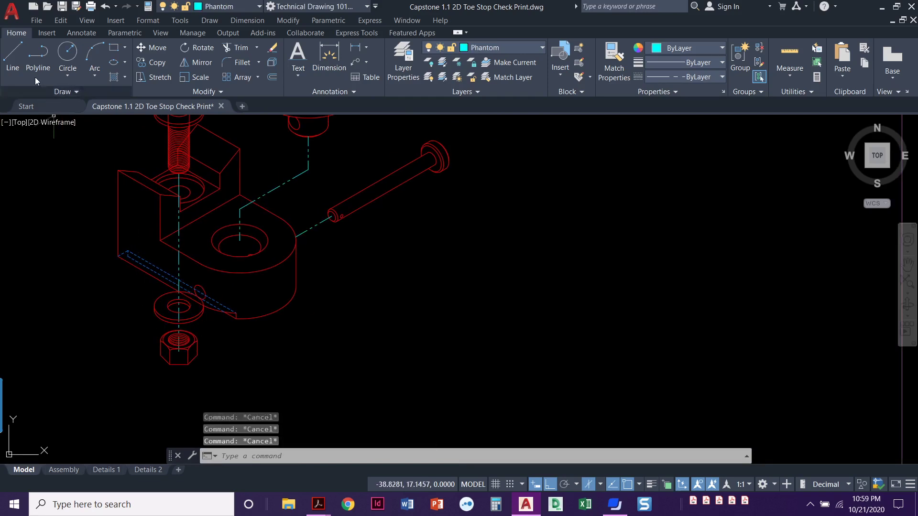
{"action": "left_click", "coordinate": [159, 53]}
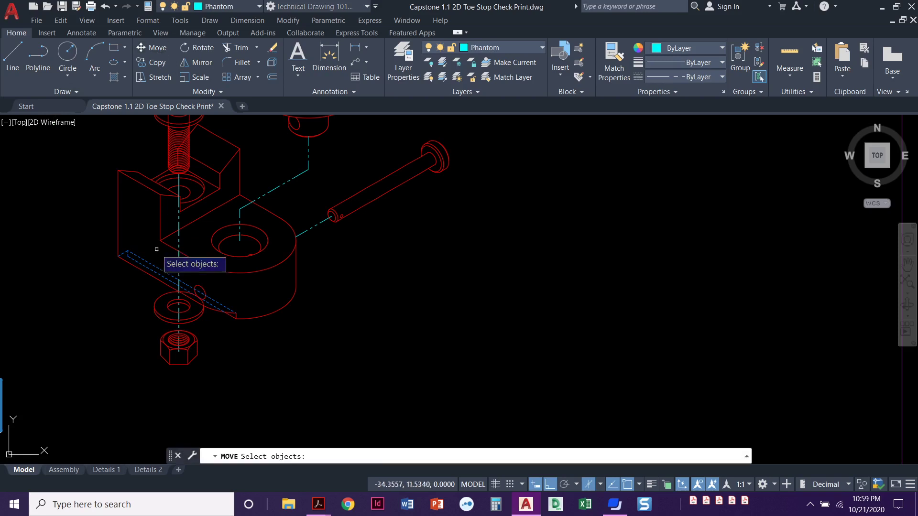
{"action": "left_click", "coordinate": [174, 303]}
{"action": "left_click", "coordinate": [163, 346]}
{"action": "key", "text": "Return"}
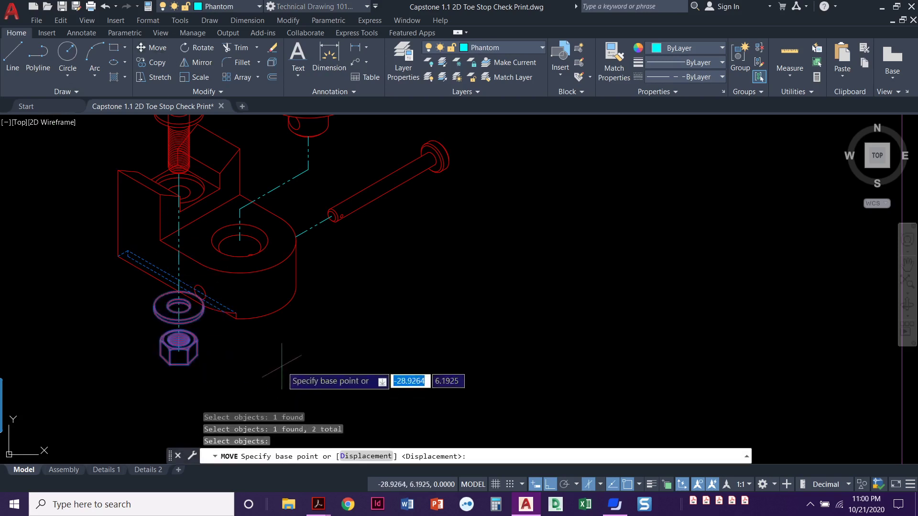
{"action": "left_click", "coordinate": [290, 357]}
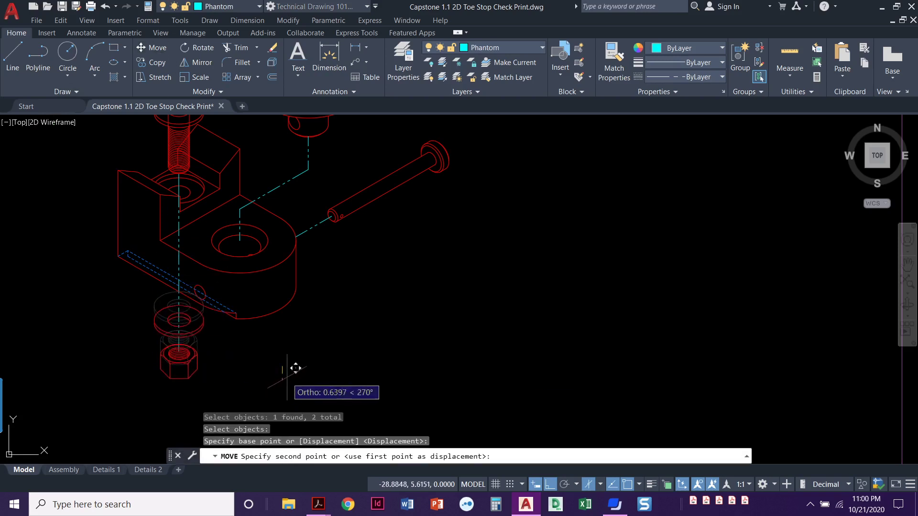
{"action": "key", "text": "Escape"}
{"action": "key", "text": "Escape"}
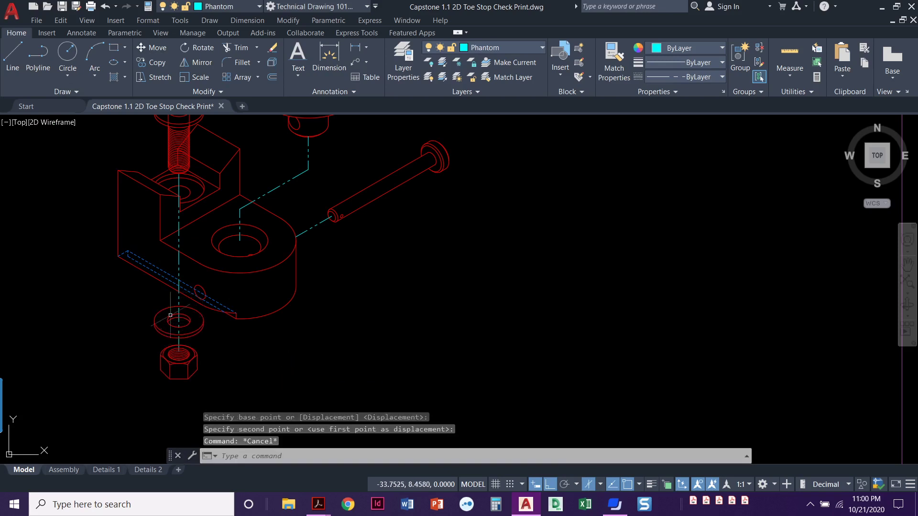
{"action": "key", "text": "Escape"}
{"action": "key", "text": "Escape"}
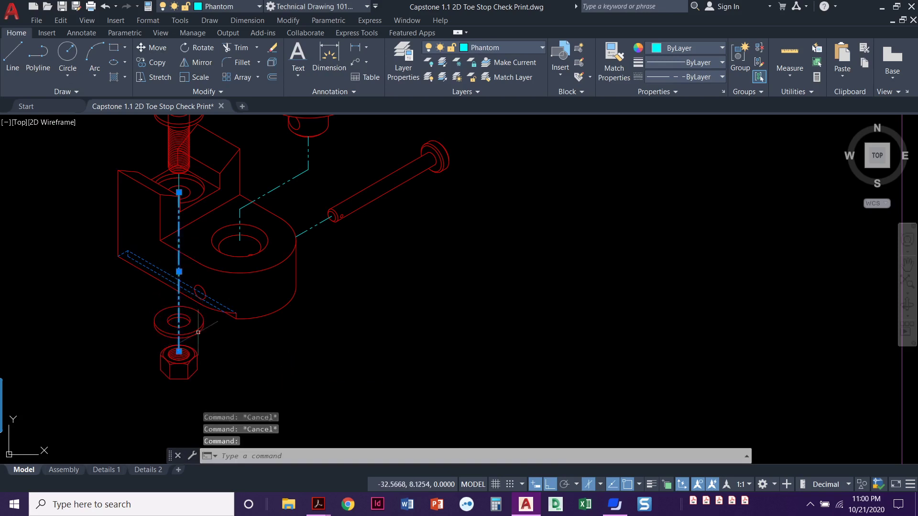
{"action": "scroll", "coordinate": [166, 346], "scroll_direction": "up", "scroll_amount": 2}
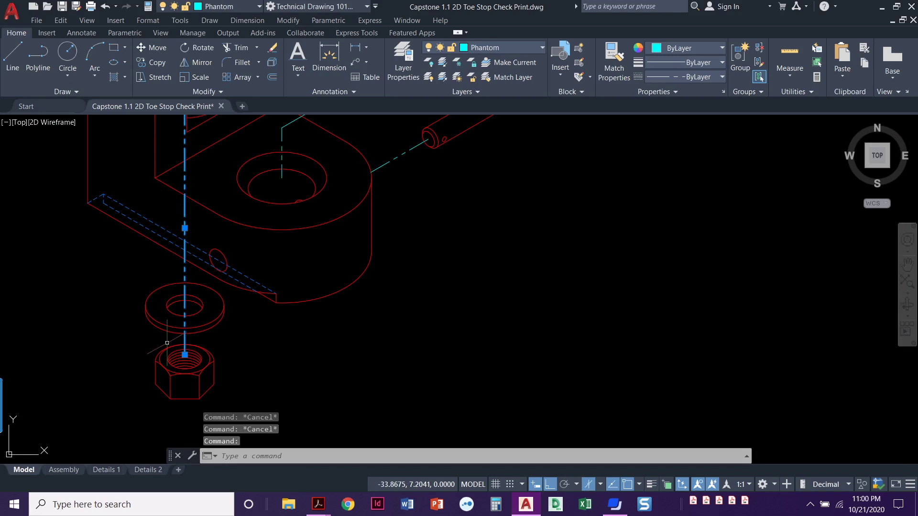
{"action": "key", "text": "Escape"}
{"action": "left_click", "coordinate": [186, 284]}
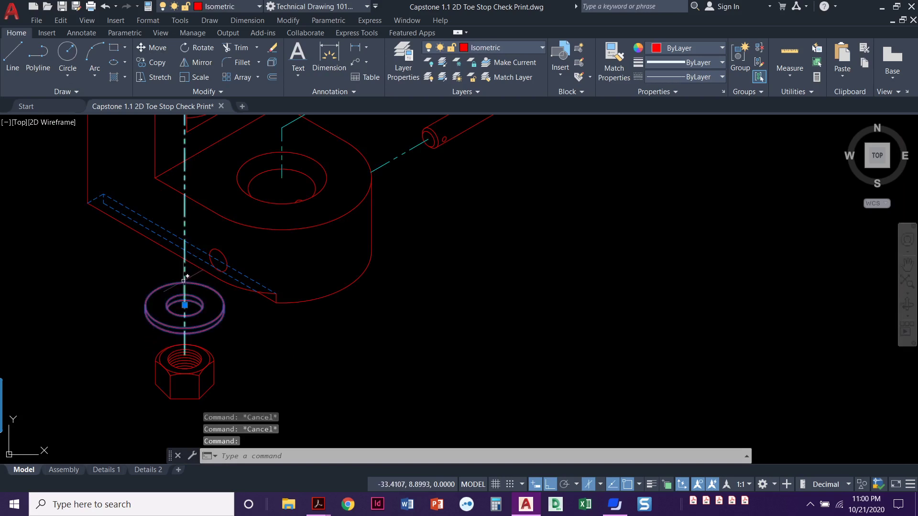
{"action": "key", "text": "Escape"}
{"action": "middle_click_drag", "start_coordinate": [181, 202], "coordinate": [182, 233]}
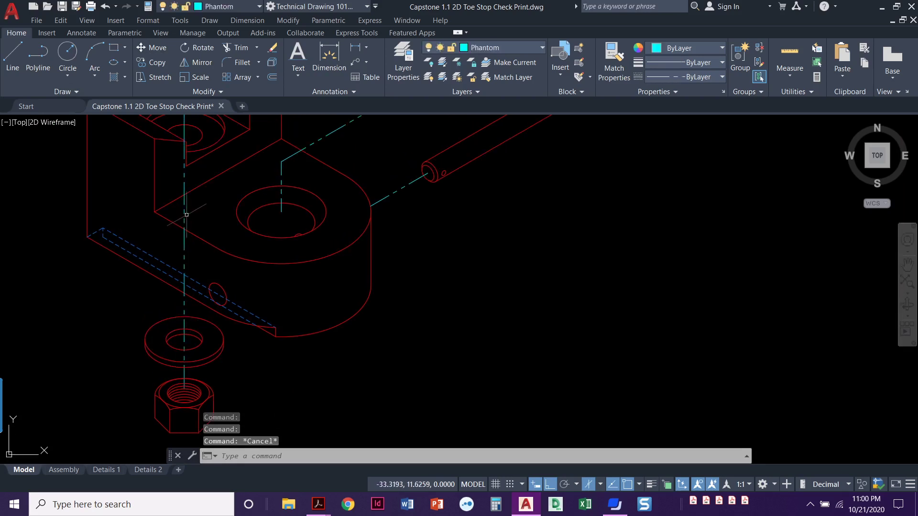
{"action": "left_click", "coordinate": [185, 213]}
{"action": "scroll", "coordinate": [205, 250], "scroll_direction": "down", "scroll_amount": 1}
{"action": "scroll", "coordinate": [206, 199], "scroll_direction": "down", "scroll_amount": 1}
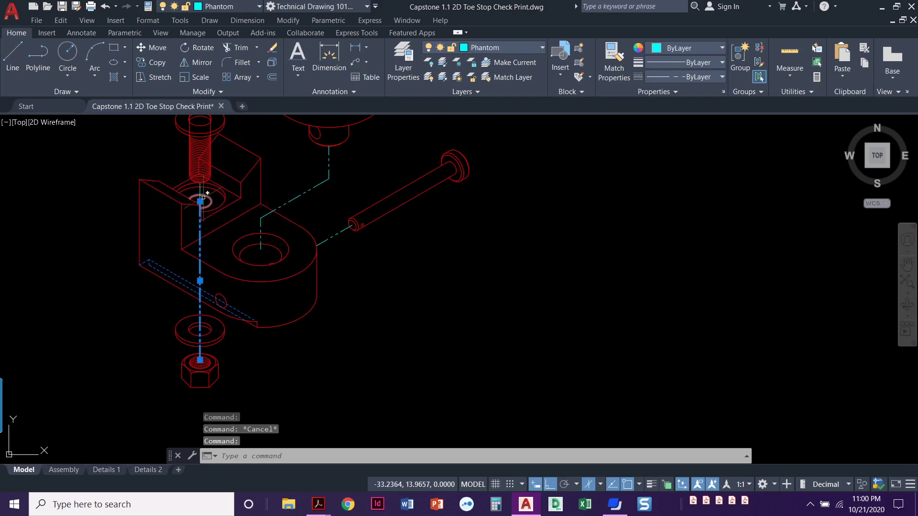
{"action": "left_click", "coordinate": [200, 360]}
{"action": "scroll", "coordinate": [194, 395], "scroll_direction": "up", "scroll_amount": 1}
{"action": "scroll", "coordinate": [193, 359], "scroll_direction": "up", "scroll_amount": 1}
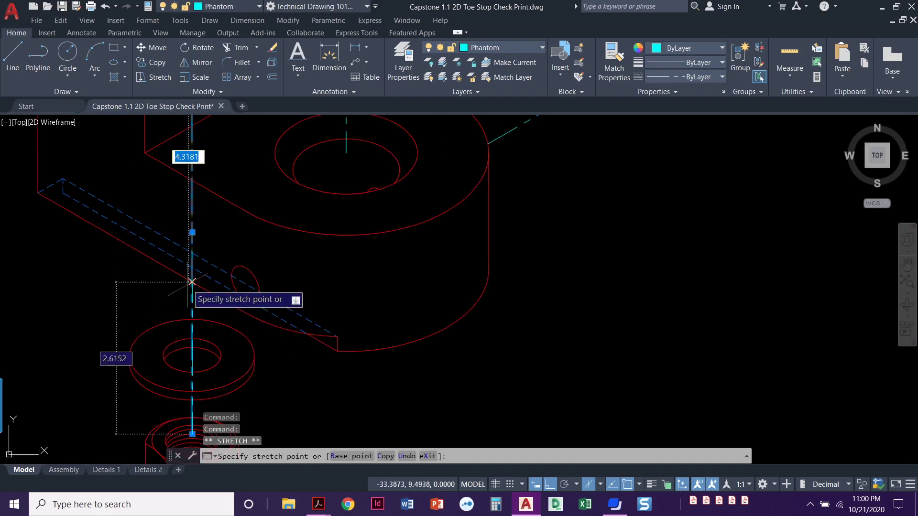
{"action": "key", "text": "Escape"}
{"action": "key", "text": "Escape"}
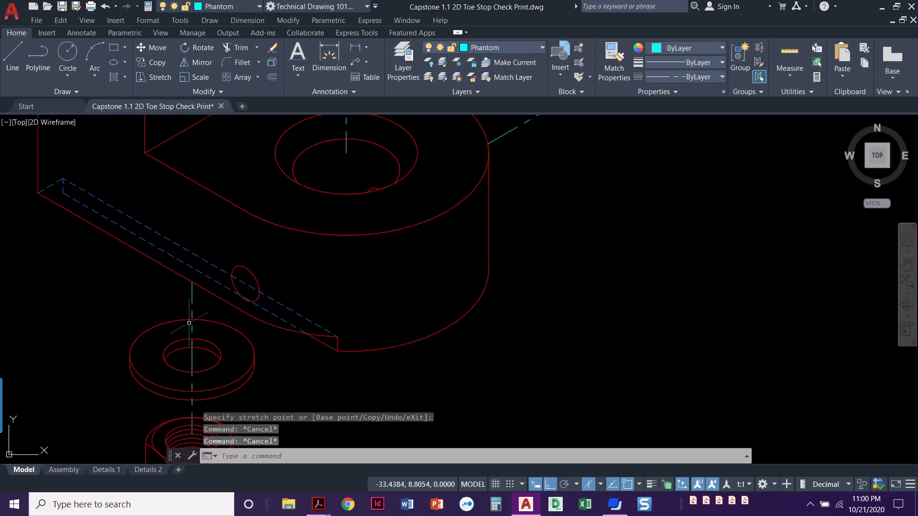
{"action": "scroll", "coordinate": [193, 378], "scroll_direction": "down", "scroll_amount": 1}
{"action": "scroll", "coordinate": [237, 309], "scroll_direction": "down", "scroll_amount": 1}
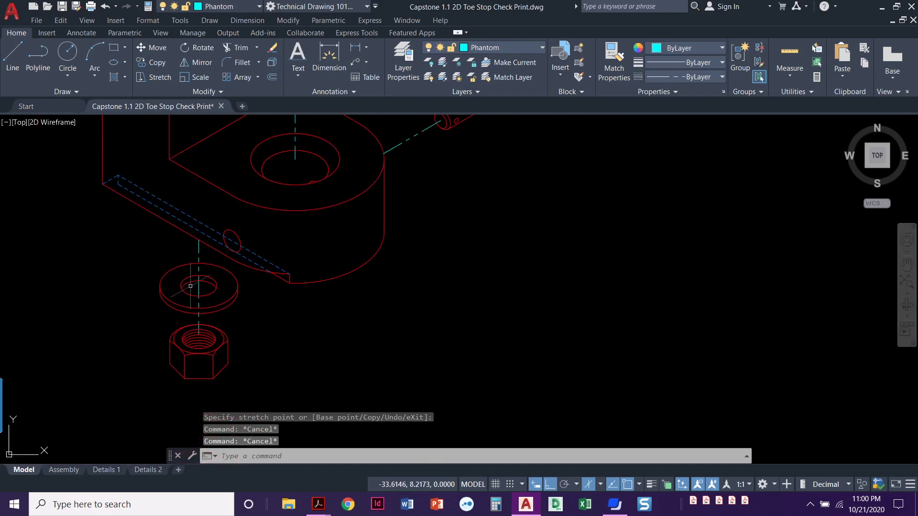
{"action": "left_click", "coordinate": [103, 129]}
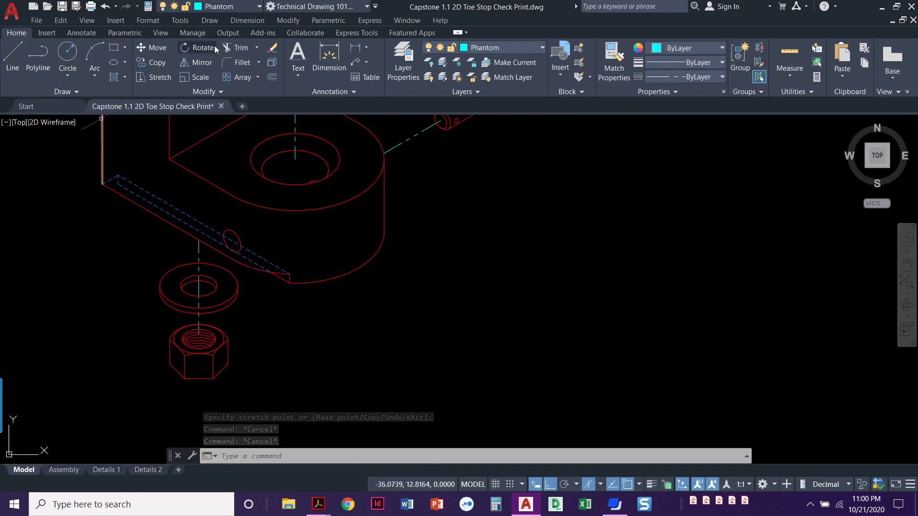
- Trim the center line piece below the washer, then cancel and pan up to the bolt
{"action": "left_click", "coordinate": [240, 48]}
{"action": "scroll", "coordinate": [190, 309], "scroll_direction": "up", "scroll_amount": 2}
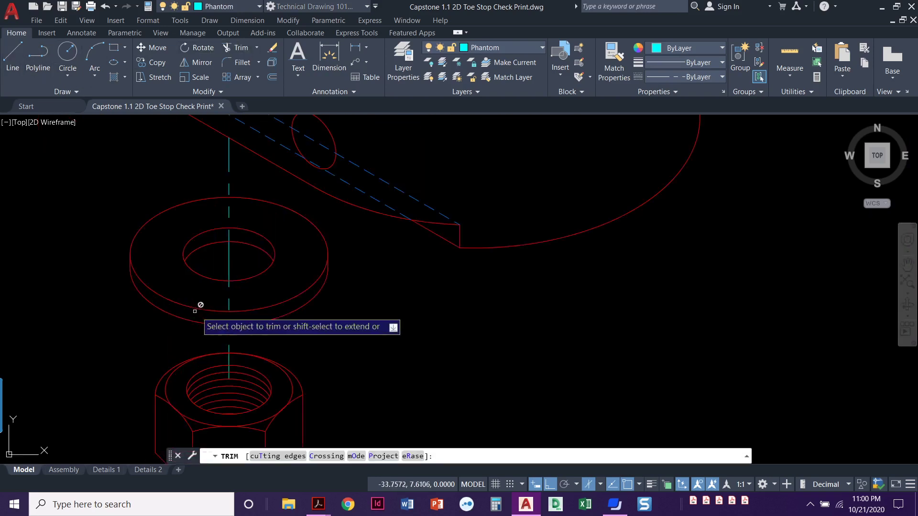
{"action": "left_click", "coordinate": [229, 317]}
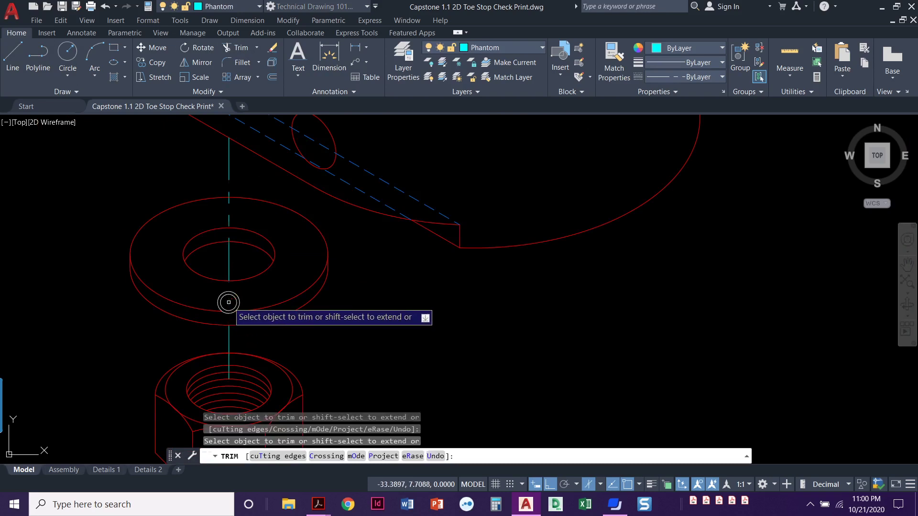
{"action": "scroll", "coordinate": [251, 287], "scroll_direction": "down", "scroll_amount": 2}
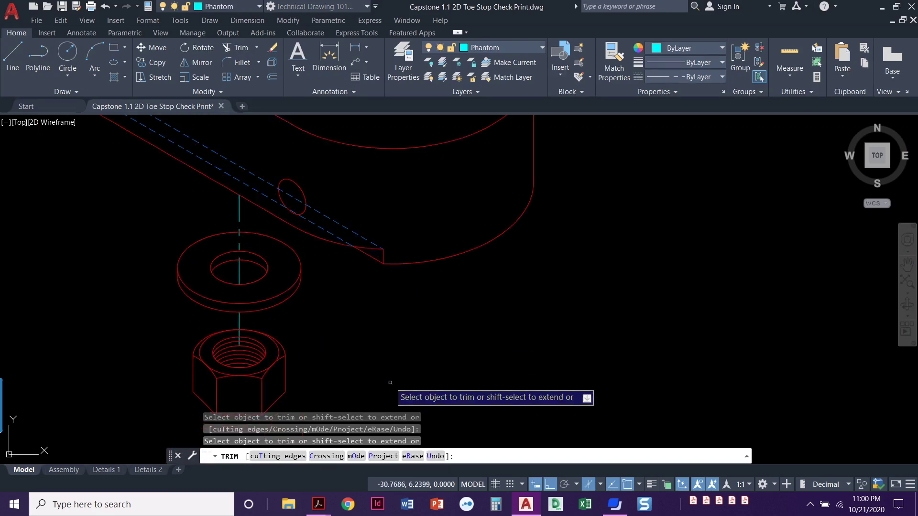
{"action": "key", "text": "Return"}
{"action": "key", "text": "Escape"}
{"action": "key", "text": "Escape"}
{"action": "scroll", "coordinate": [382, 374], "scroll_direction": "down", "scroll_amount": 2}
{"action": "scroll", "coordinate": [303, 349], "scroll_direction": "down", "scroll_amount": 1}
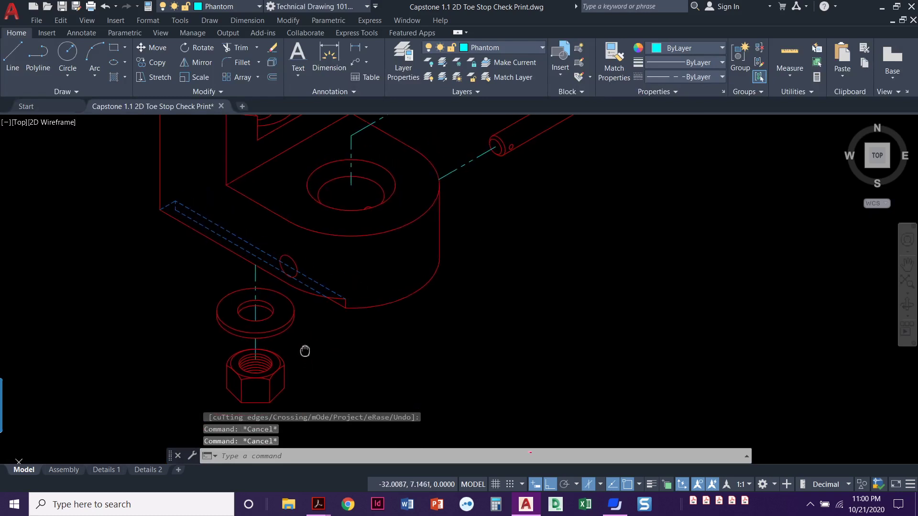
{"action": "middle_click_drag", "start_coordinate": [188, 238], "coordinate": [188, 266]}
{"action": "middle_click_drag", "start_coordinate": [215, 200], "coordinate": [215, 250]}
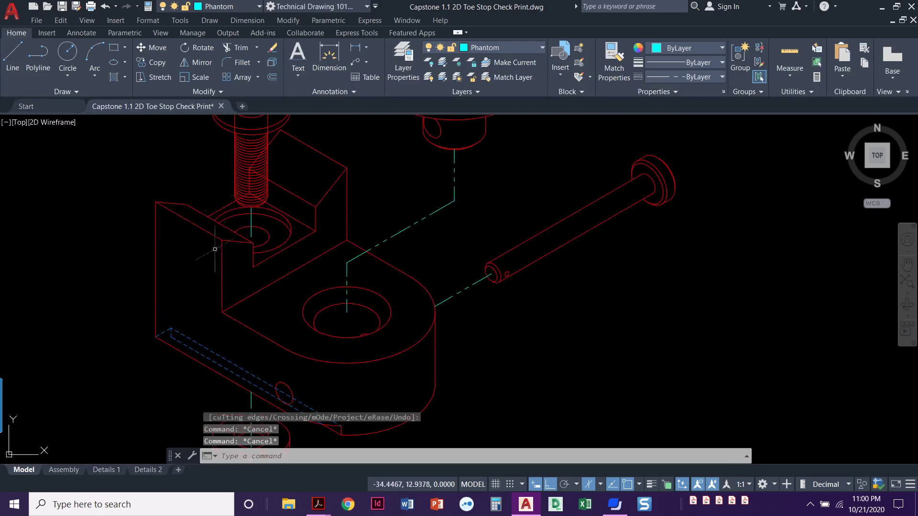
{"action": "middle_click_drag", "start_coordinate": [225, 217], "coordinate": [225, 246]}
{"action": "mouse_move", "coordinate": [222, 136]}
{"action": "middle_mouse_down"}
{"action": "mouse_move", "coordinate": [222, 245]}
{"action": "mouse_move", "coordinate": [247, 228]}
{"action": "middle_mouse_up"}
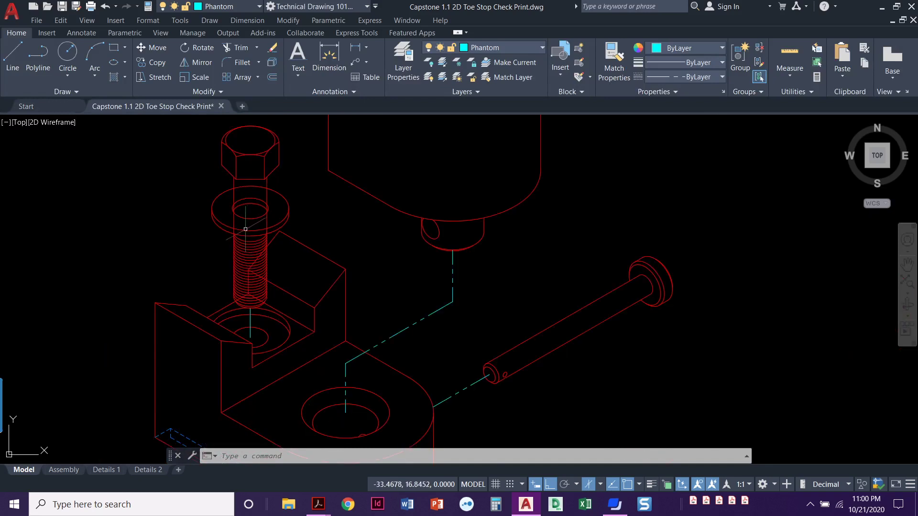
{"action": "scroll", "coordinate": [245, 229], "scroll_direction": "up", "scroll_amount": 2}
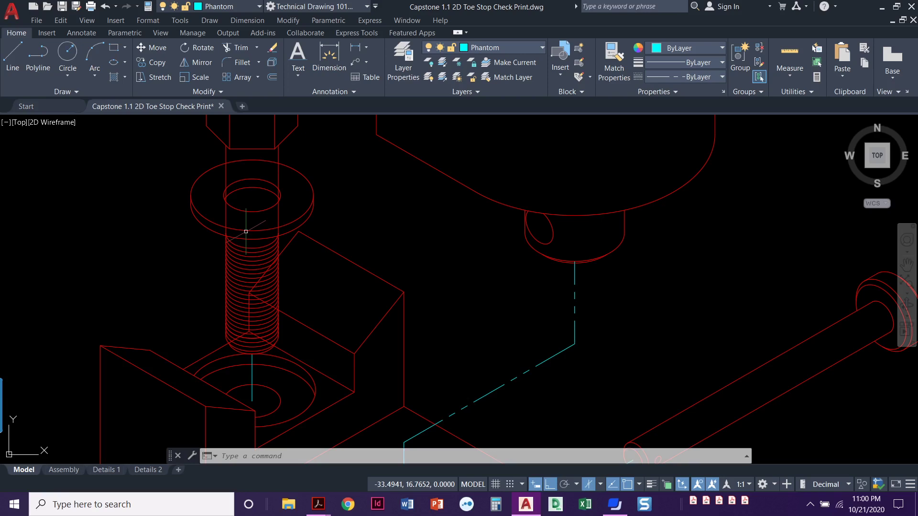
{"action": "scroll", "coordinate": [243, 226], "scroll_direction": "down", "scroll_amount": 2}
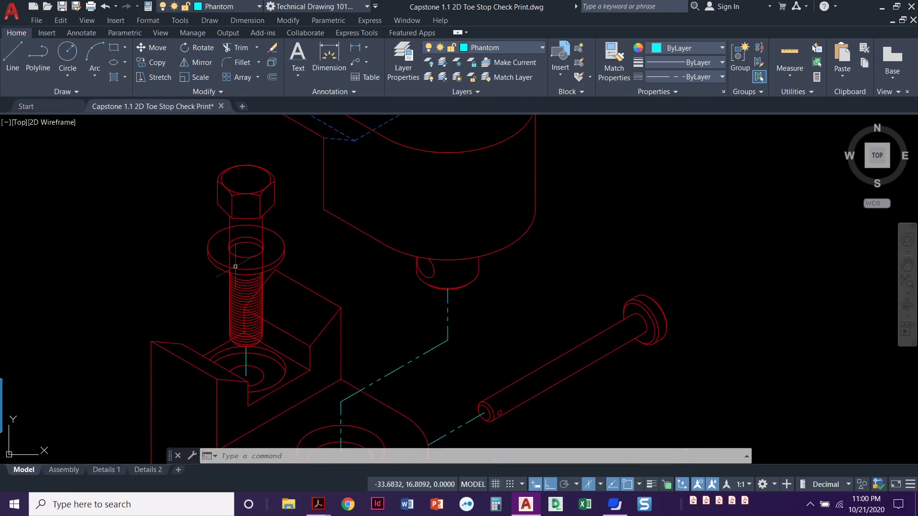
- Select the bolt block and explode it into separate objects
{"action": "left_click", "coordinate": [290, 229]}
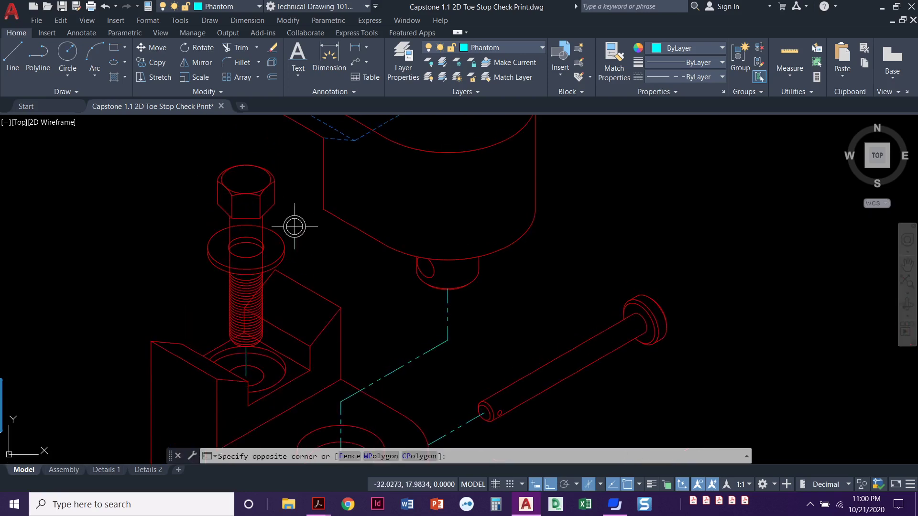
{"action": "left_click", "coordinate": [213, 206]}
{"action": "left_click", "coordinate": [185, 230]}
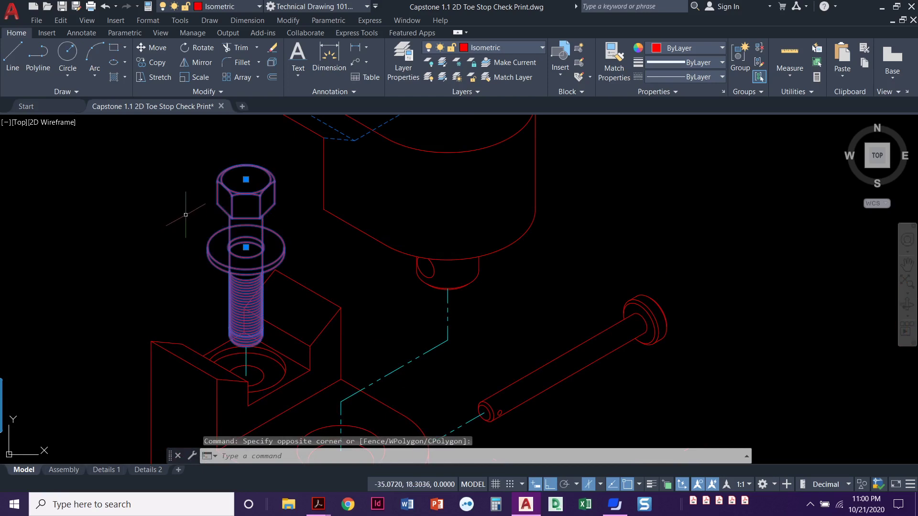
{"action": "left_click", "coordinate": [272, 78]}
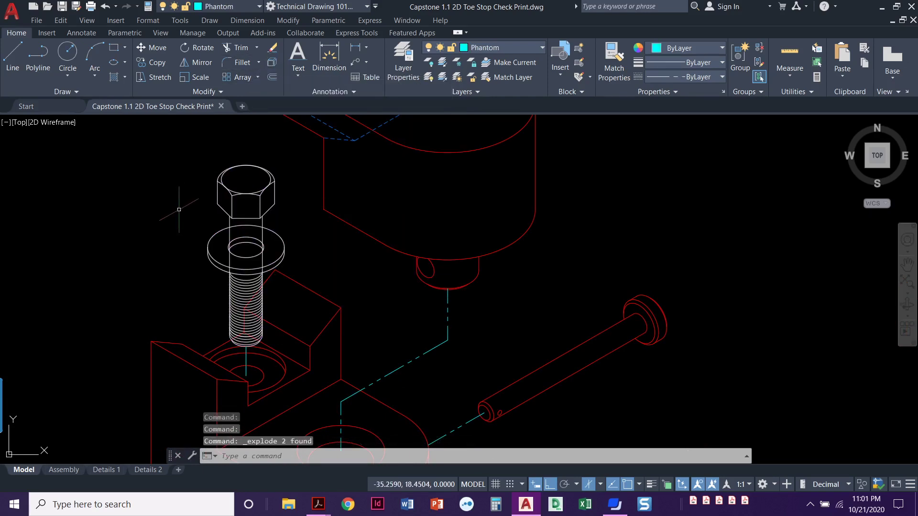
- Put the exploded bolt head and washer pieces on the Isometric layer
{"action": "left_click", "coordinate": [192, 157]}
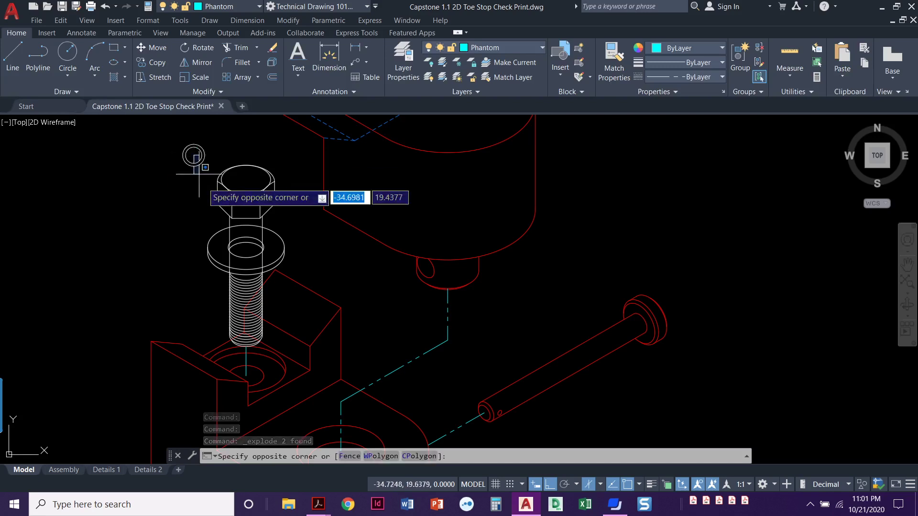
{"action": "left_click", "coordinate": [278, 350]}
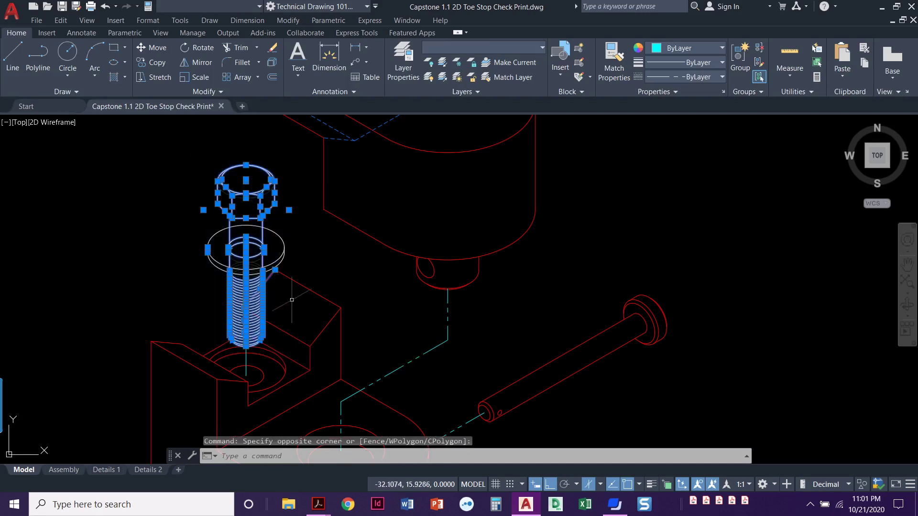
{"action": "left_click", "coordinate": [162, 213]}
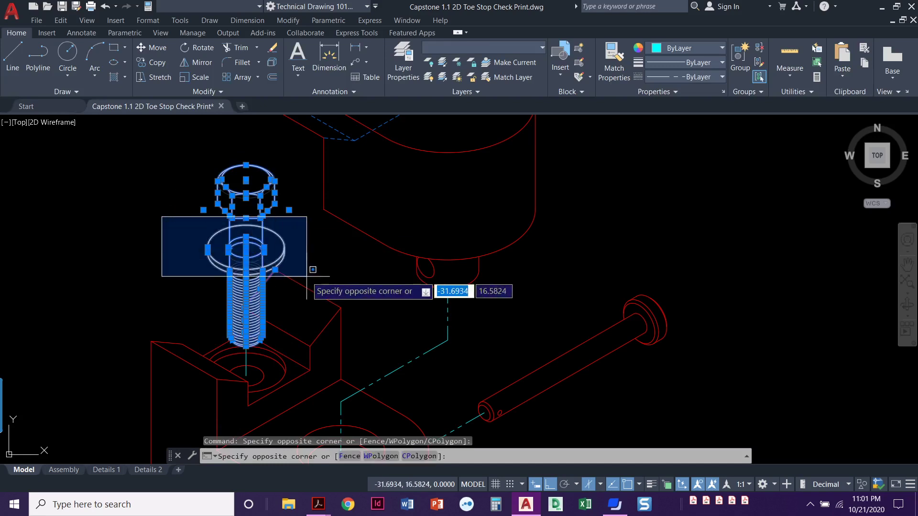
{"action": "left_click", "coordinate": [306, 276]}
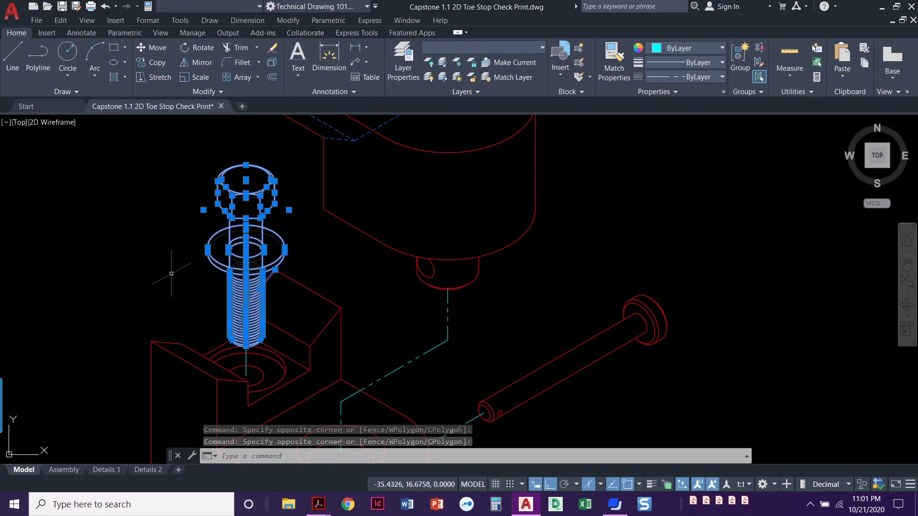
{"action": "middle_click_drag", "start_coordinate": [164, 273], "coordinate": [123, 273]}
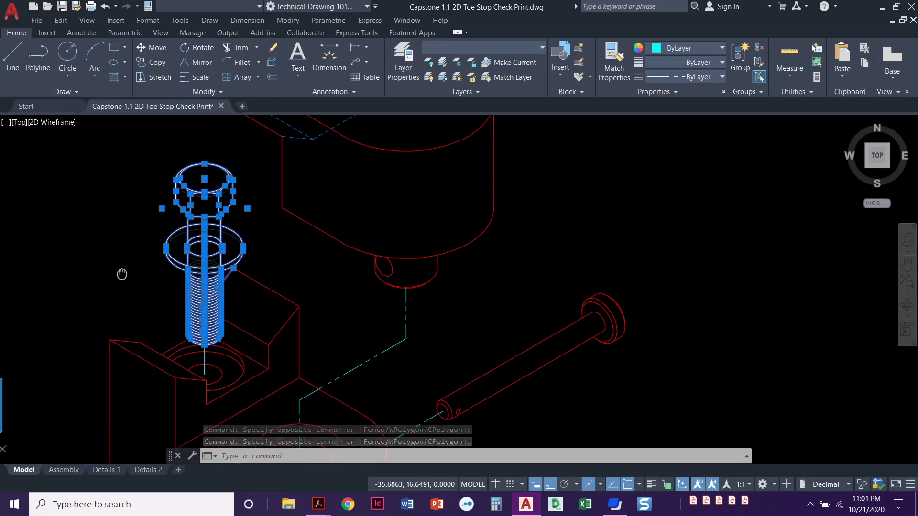
{"action": "left_click", "coordinate": [254, 6]}
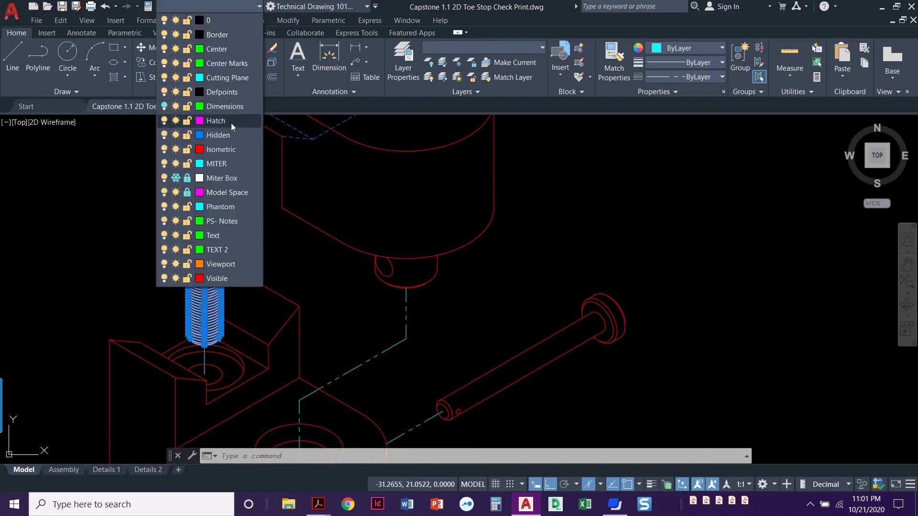
{"action": "left_click", "coordinate": [221, 150]}
- Stretch a diagonal line's end onto the bolt outline and delete the stray vertical line inside the bolt
{"action": "key", "text": "Escape"}
{"action": "key", "text": "Escape"}
{"action": "key", "text": "Escape"}
{"action": "scroll", "coordinate": [202, 267], "scroll_direction": "up", "scroll_amount": 2}
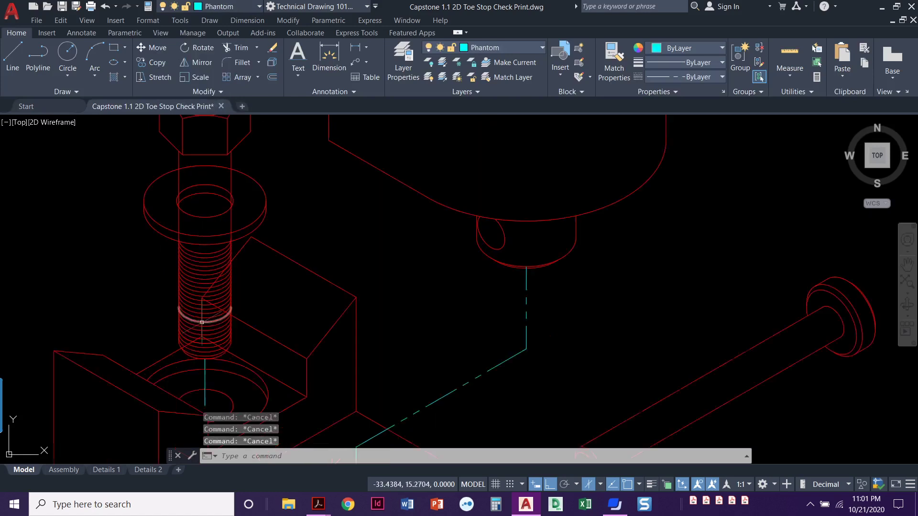
{"action": "scroll", "coordinate": [205, 318], "scroll_direction": "up", "scroll_amount": 2}
{"action": "scroll", "coordinate": [257, 250], "scroll_direction": "up", "scroll_amount": 2}
{"action": "scroll", "coordinate": [259, 255], "scroll_direction": "up", "scroll_amount": 2}
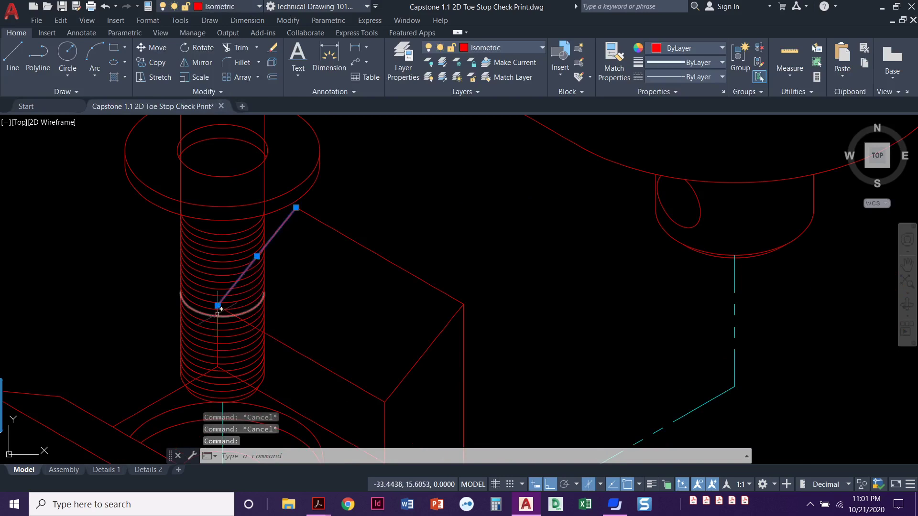
{"action": "scroll", "coordinate": [218, 308], "scroll_direction": "up", "scroll_amount": 2}
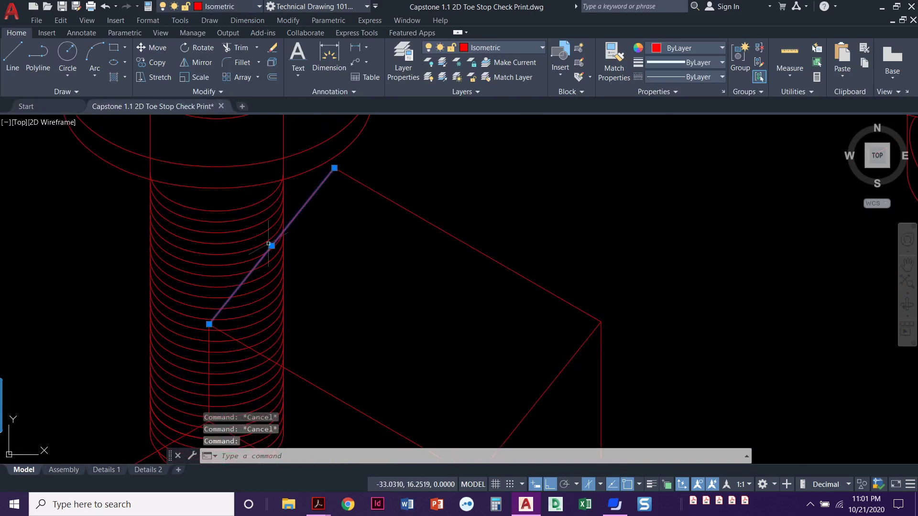
{"action": "left_click", "coordinate": [209, 324]}
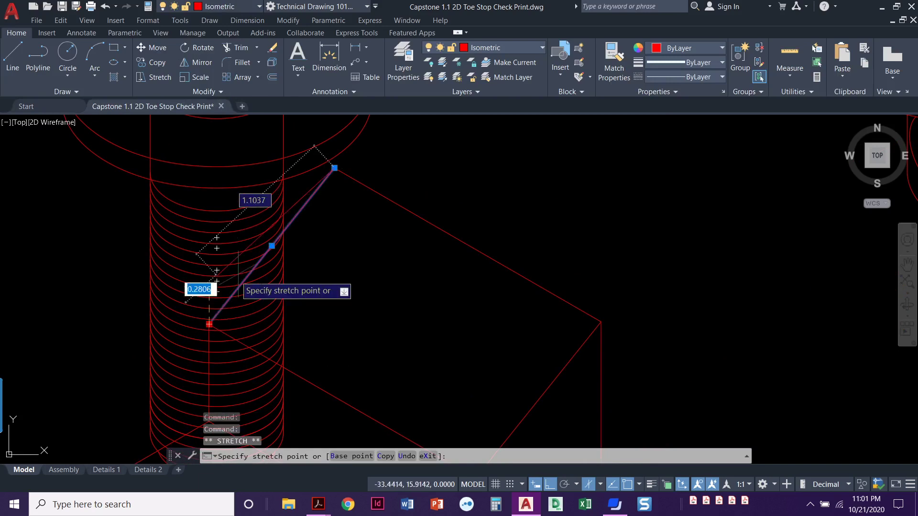
{"action": "scroll", "coordinate": [276, 240], "scroll_direction": "up", "scroll_amount": 2}
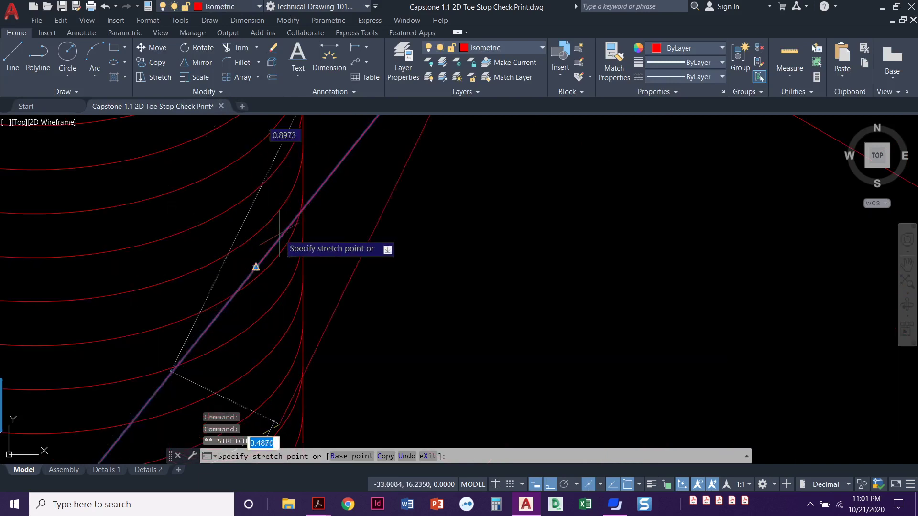
{"action": "left_click", "coordinate": [303, 207]}
{"action": "scroll", "coordinate": [336, 300], "scroll_direction": "up", "scroll_amount": 1}
{"action": "scroll", "coordinate": [336, 300], "scroll_direction": "down", "scroll_amount": 2}
{"action": "key", "text": "Escape"}
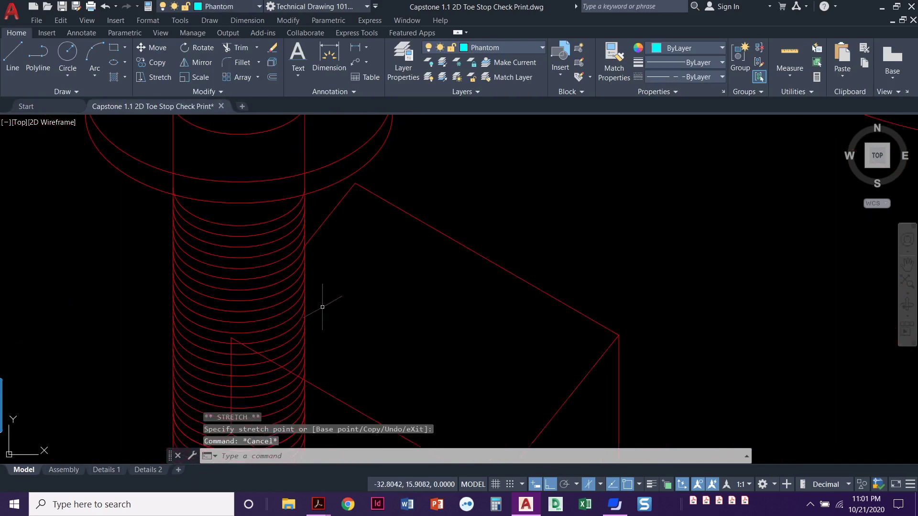
{"action": "scroll", "coordinate": [339, 234], "scroll_direction": "down", "scroll_amount": 1}
{"action": "left_click", "coordinate": [335, 325]}
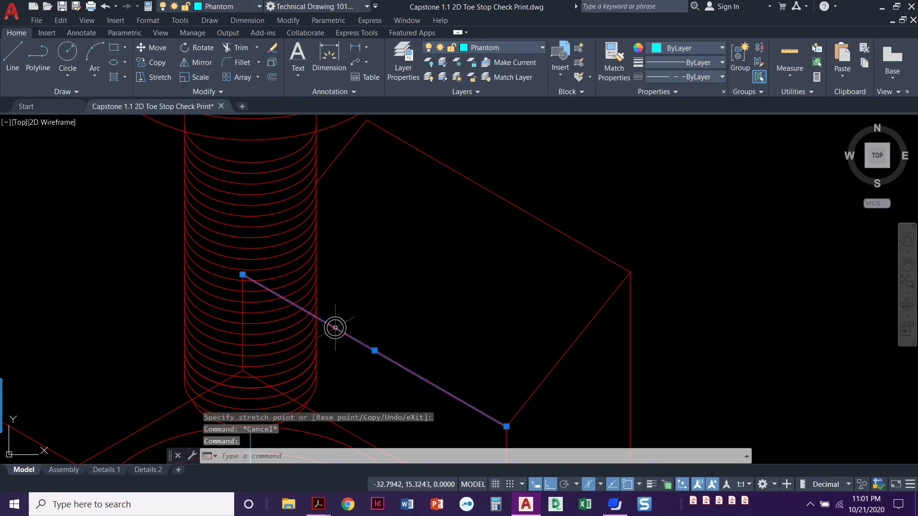
{"action": "scroll", "coordinate": [265, 296], "scroll_direction": "up", "scroll_amount": 2}
{"action": "scroll", "coordinate": [216, 242], "scroll_direction": "up", "scroll_amount": 1}
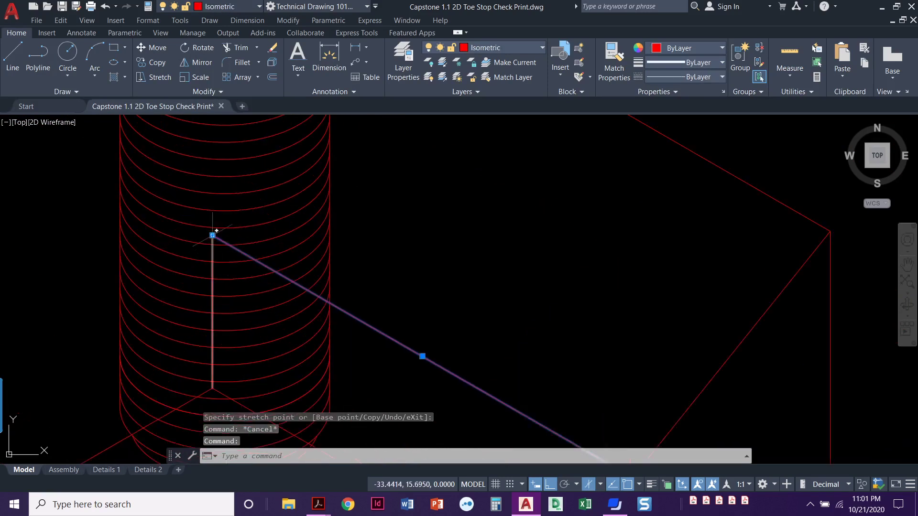
{"action": "left_click", "coordinate": [212, 234]}
{"action": "scroll", "coordinate": [335, 299], "scroll_direction": "up", "scroll_amount": 2}
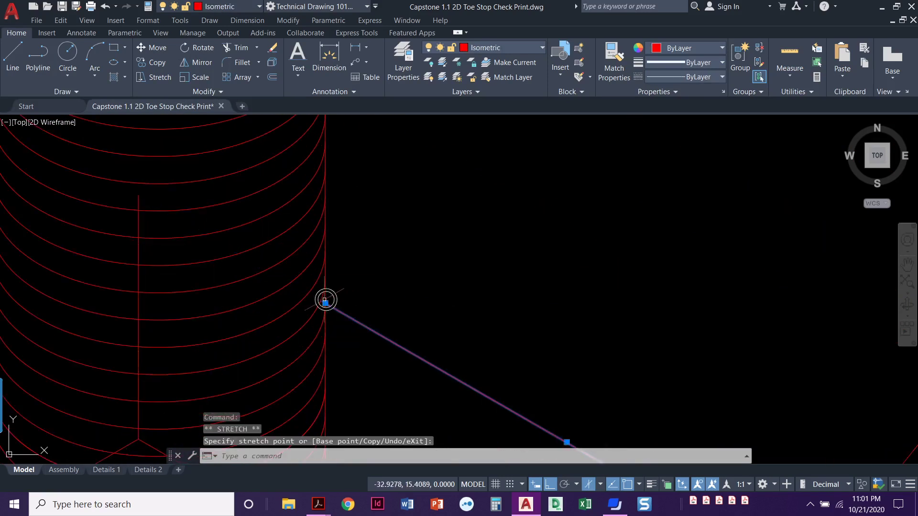
{"action": "scroll", "coordinate": [324, 300], "scroll_direction": "down", "scroll_amount": 3}
{"action": "scroll", "coordinate": [308, 263], "scroll_direction": "down", "scroll_amount": 1}
{"action": "key", "text": "Escape"}
{"action": "key", "text": "Escape"}
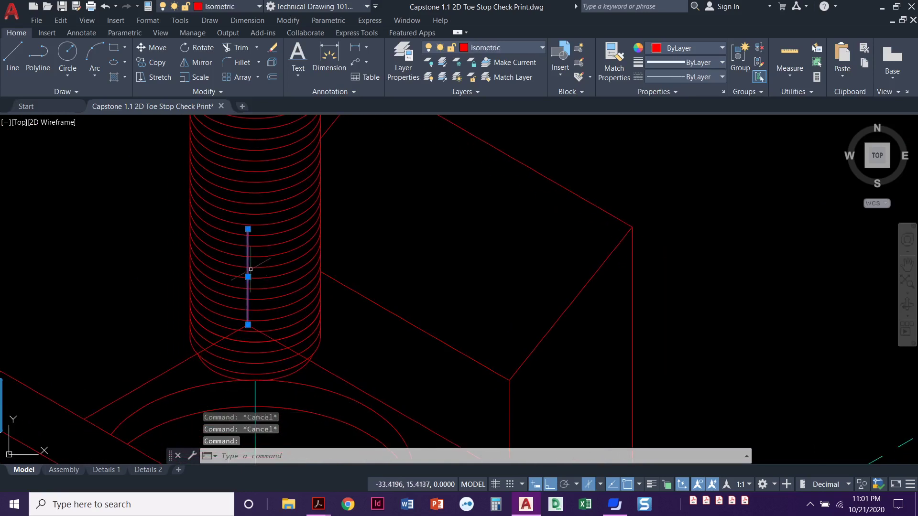
{"action": "key", "text": "Delete"}
{"action": "scroll", "coordinate": [263, 329], "scroll_direction": "up", "scroll_amount": 2}
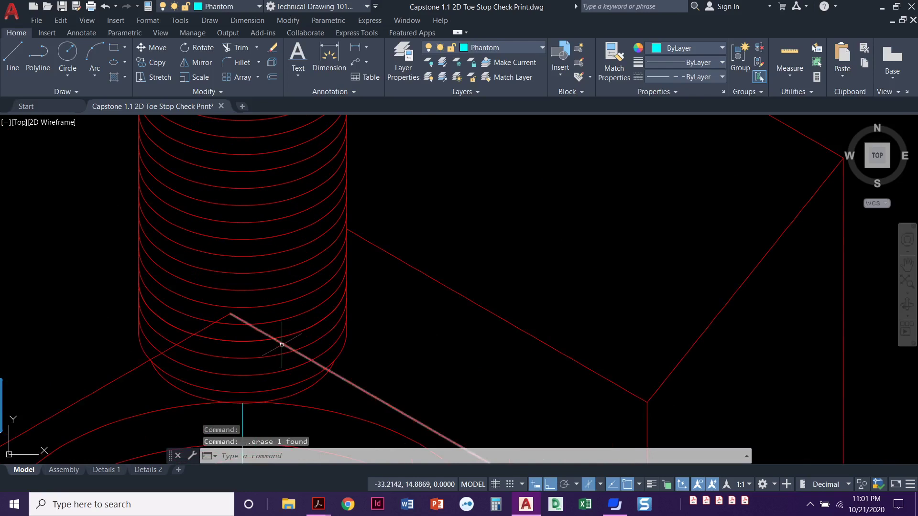
- Stretch both diagonal block edges under the bolt to end on the threaded shank outline
{"action": "left_click", "coordinate": [280, 341]}
{"action": "left_click", "coordinate": [230, 313]}
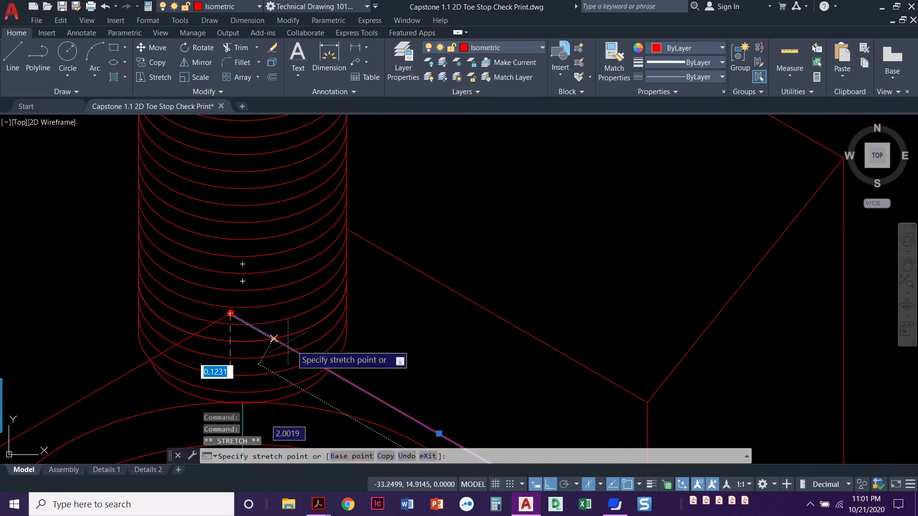
{"action": "scroll", "coordinate": [322, 370], "scroll_direction": "up", "scroll_amount": 2}
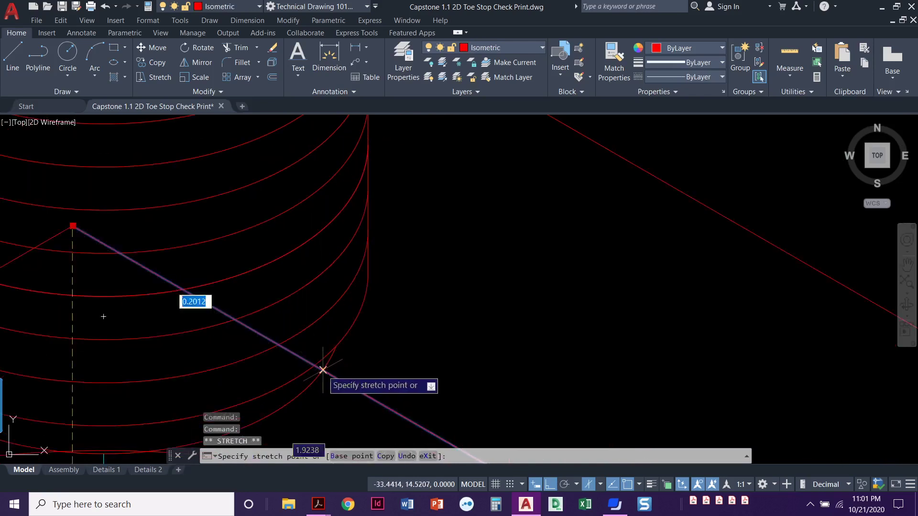
{"action": "left_click", "coordinate": [322, 370]}
{"action": "scroll", "coordinate": [321, 370], "scroll_direction": "down", "scroll_amount": 2}
{"action": "middle_click_drag", "start_coordinate": [294, 362], "coordinate": [384, 259]}
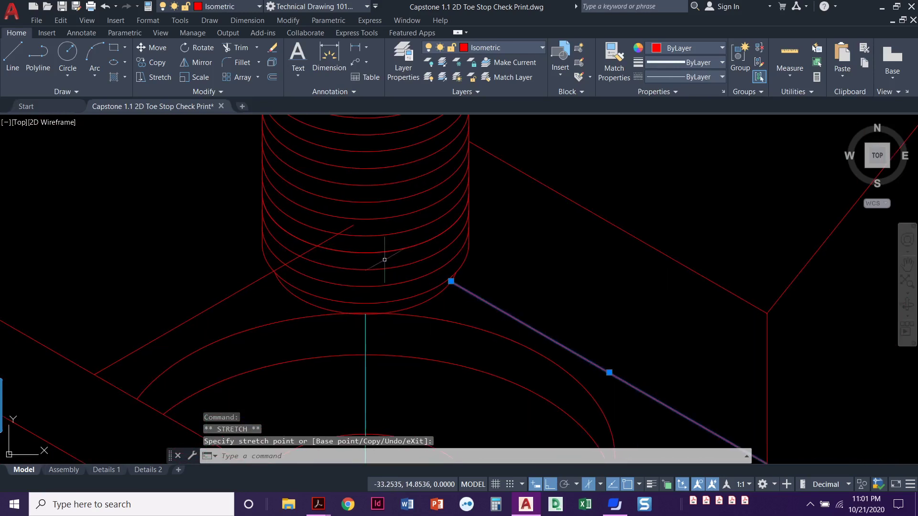
{"action": "left_click", "coordinate": [326, 239]}
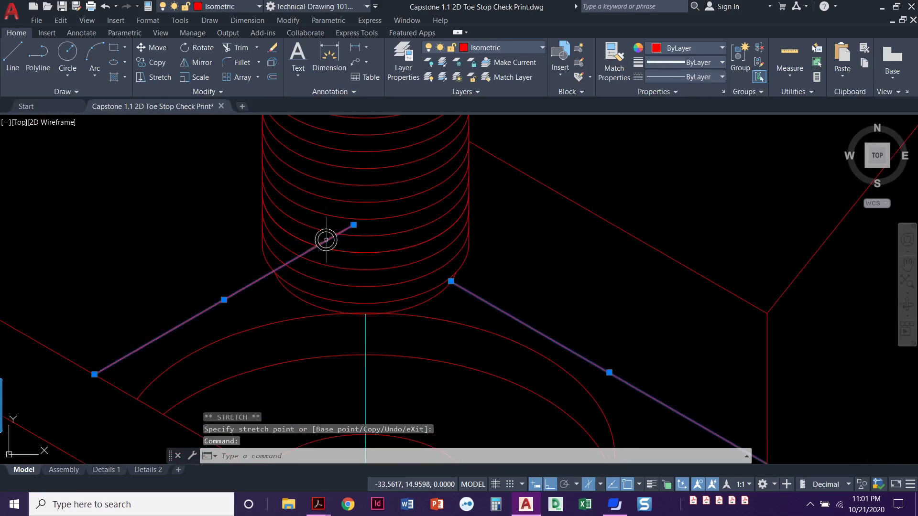
{"action": "left_click", "coordinate": [353, 224]}
{"action": "scroll", "coordinate": [272, 265], "scroll_direction": "up", "scroll_amount": 2}
{"action": "scroll", "coordinate": [281, 273], "scroll_direction": "up", "scroll_amount": 2}
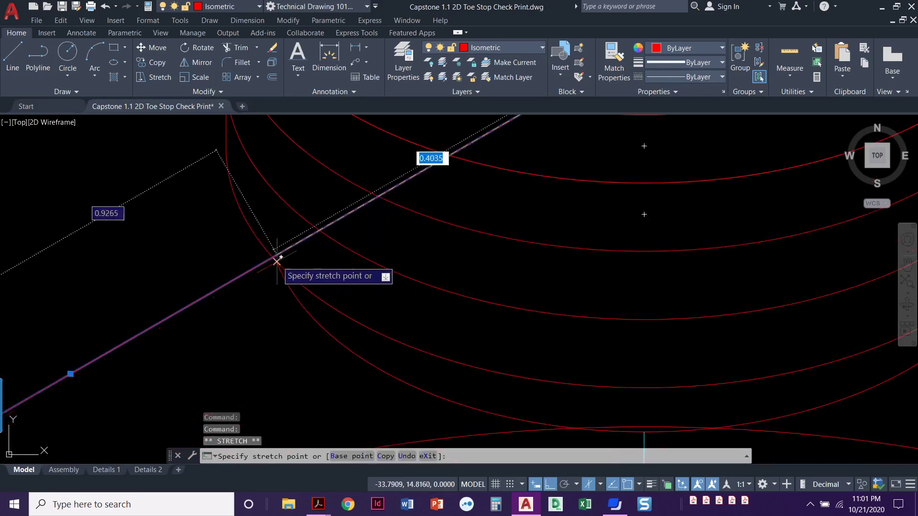
{"action": "left_click", "coordinate": [276, 260]}
{"action": "scroll", "coordinate": [277, 265], "scroll_direction": "down", "scroll_amount": 2}
{"action": "scroll", "coordinate": [276, 265], "scroll_direction": "down", "scroll_amount": 2}
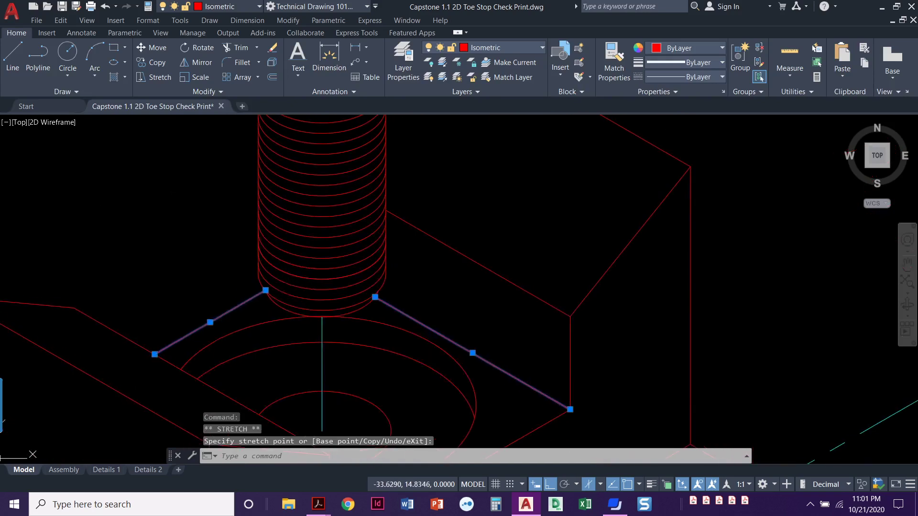
{"action": "key", "text": "Escape"}
{"action": "key", "text": "Escape"}
{"action": "scroll", "coordinate": [304, 262], "scroll_direction": "down", "scroll_amount": 2}
{"action": "scroll", "coordinate": [293, 232], "scroll_direction": "down", "scroll_amount": 2}
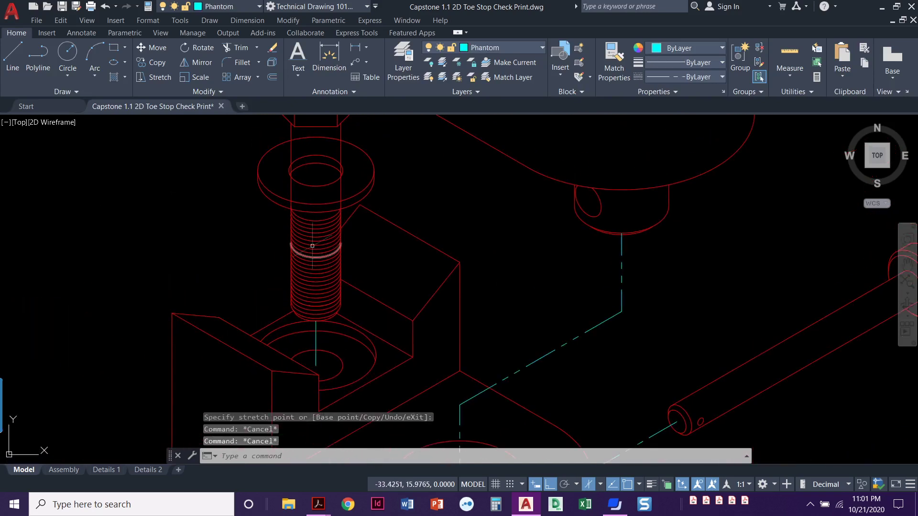
{"action": "scroll", "coordinate": [311, 245], "scroll_direction": "up", "scroll_amount": 2}
{"action": "scroll", "coordinate": [268, 270], "scroll_direction": "up", "scroll_amount": 2}
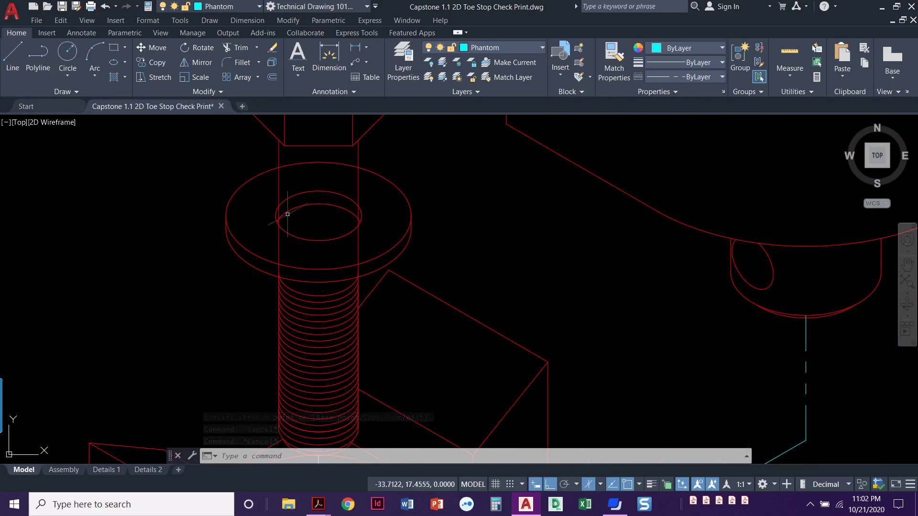
- Trim the washer's top arc and hole arc inside the bolt shank, then zoom out
{"action": "middle_click_drag", "start_coordinate": [287, 214], "coordinate": [253, 248]}
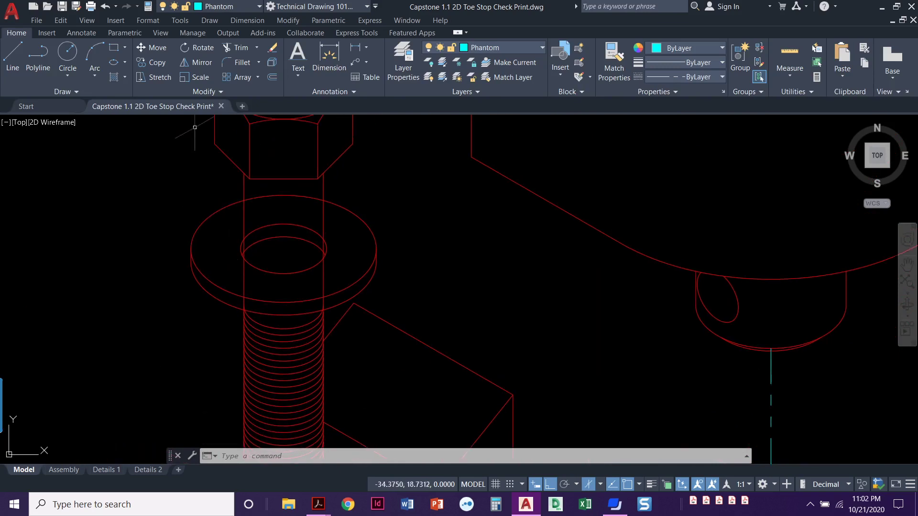
{"action": "left_click", "coordinate": [235, 48]}
{"action": "left_click", "coordinate": [287, 197]}
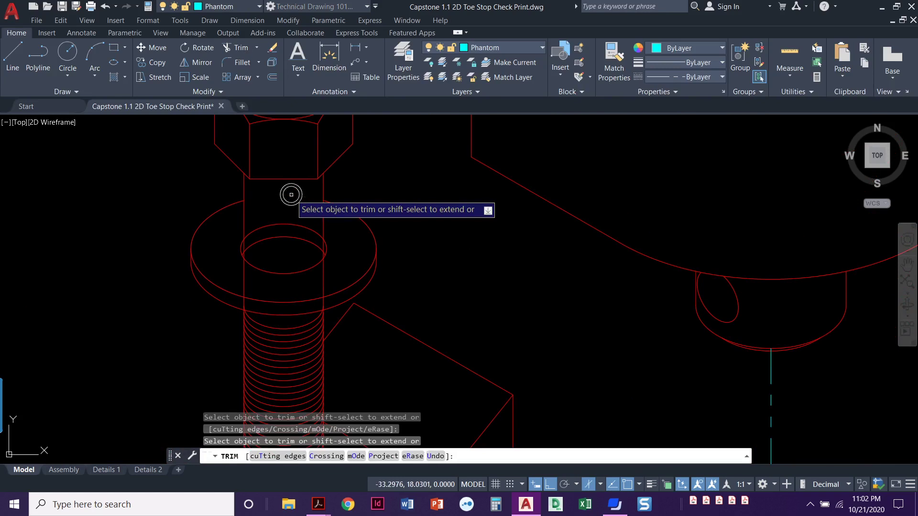
{"action": "left_click", "coordinate": [287, 223]}
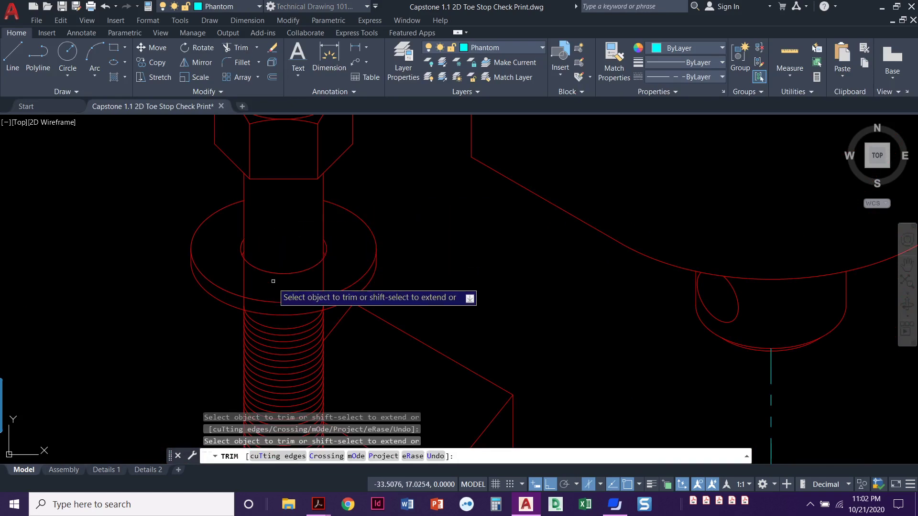
{"action": "middle_click_drag", "start_coordinate": [273, 282], "coordinate": [256, 260]}
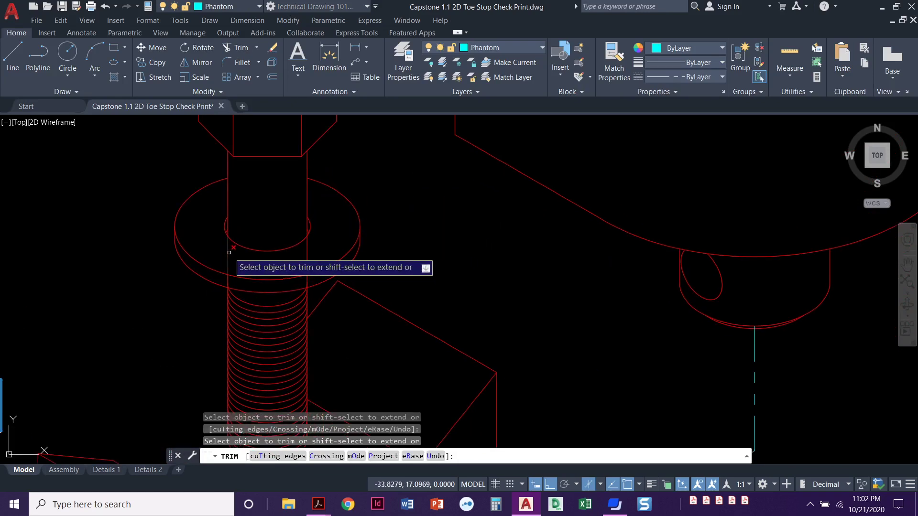
{"action": "scroll", "coordinate": [306, 256], "scroll_direction": "up", "scroll_amount": 4}
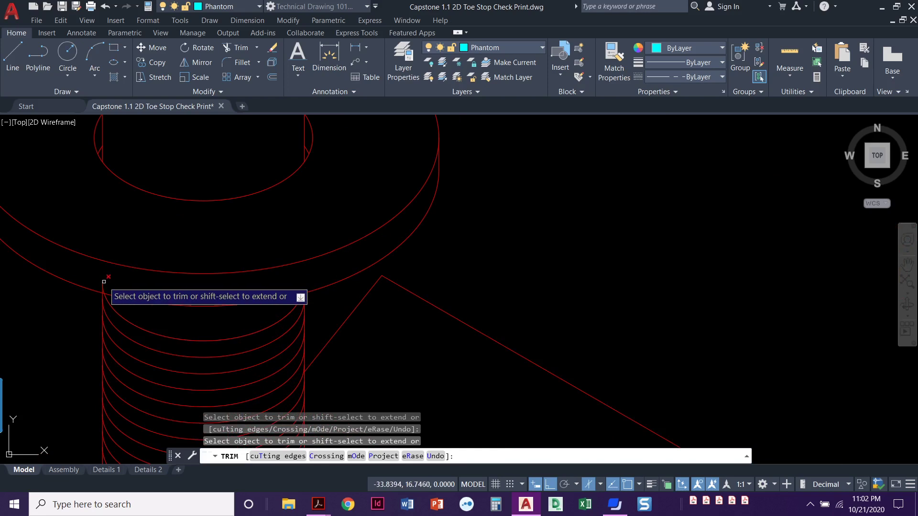
{"action": "key", "text": "Return"}
{"action": "scroll", "coordinate": [330, 290], "scroll_direction": "down", "scroll_amount": 3}
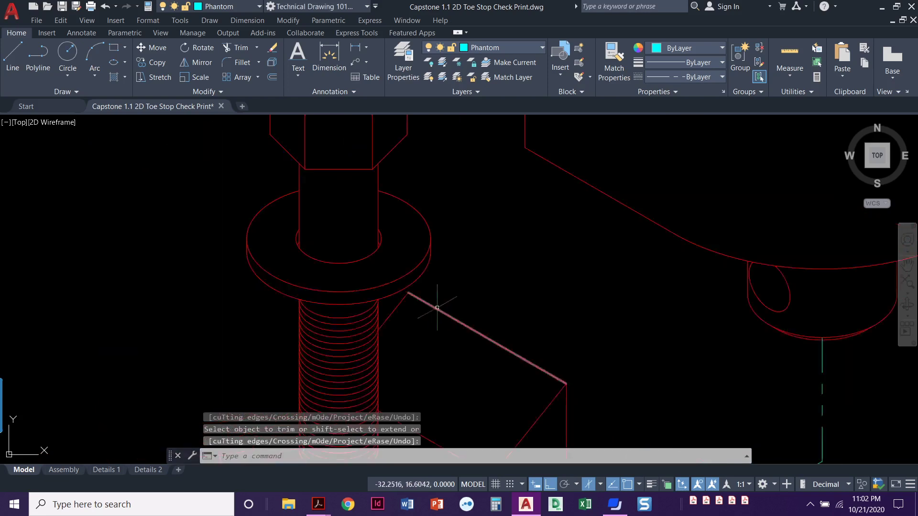
{"action": "scroll", "coordinate": [420, 307], "scroll_direction": "down", "scroll_amount": 3}
{"action": "scroll", "coordinate": [327, 233], "scroll_direction": "down", "scroll_amount": 2}
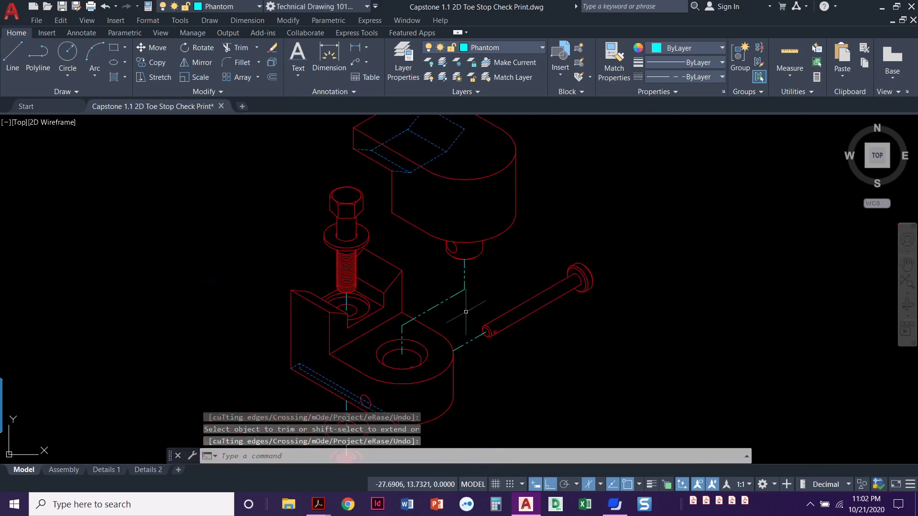
{"action": "scroll", "coordinate": [368, 284], "scroll_direction": "down", "scroll_amount": 2}
{"action": "scroll", "coordinate": [369, 284], "scroll_direction": "down", "scroll_amount": 2}
{"action": "middle_click_drag", "start_coordinate": [421, 311], "coordinate": [266, 293]}
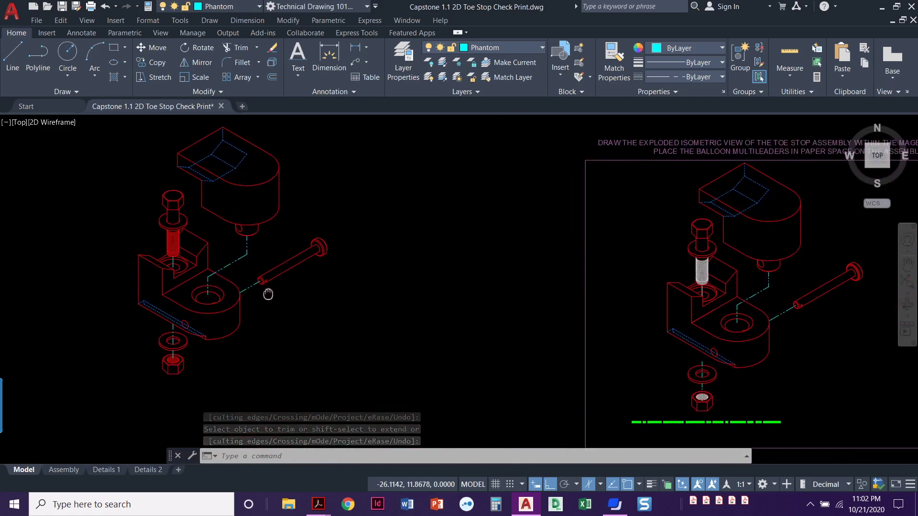